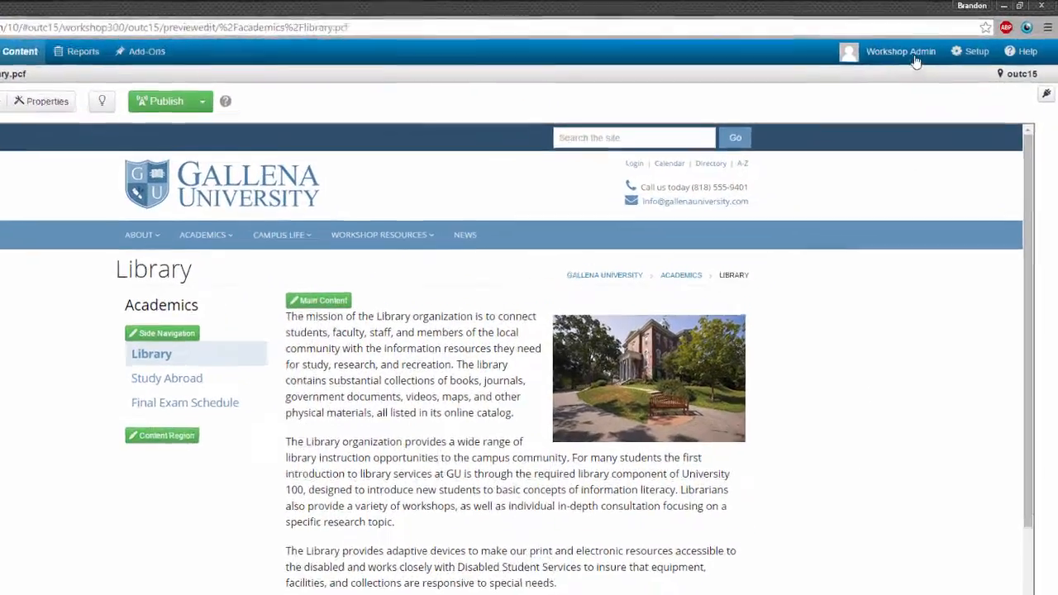
Step: Open the Library page's Main Content region for editing and bold "The Library" at the start of the second paragraph
mouse_move(939, 51)
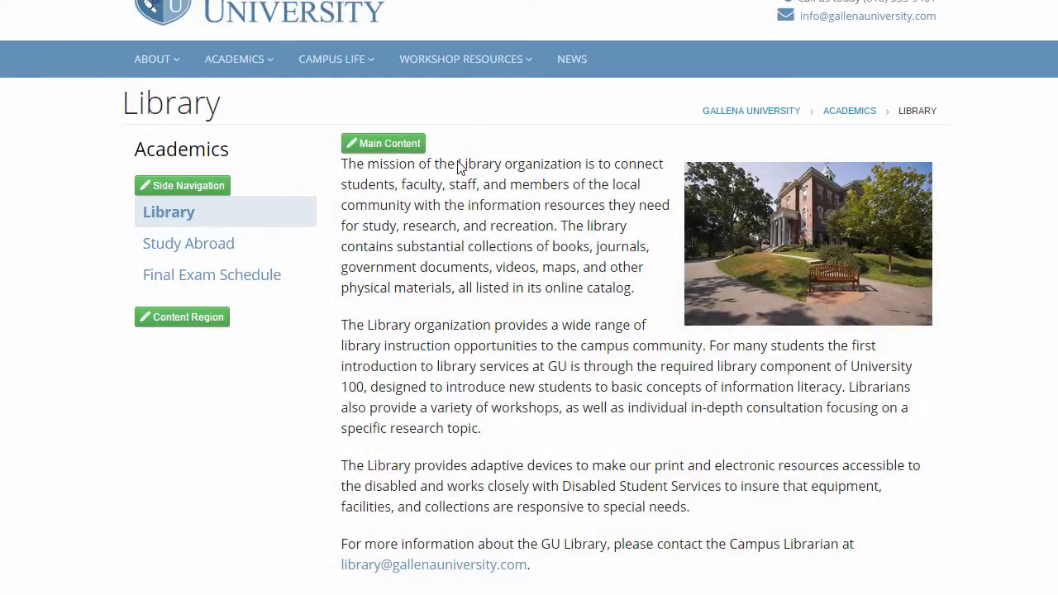
left_click(424, 145)
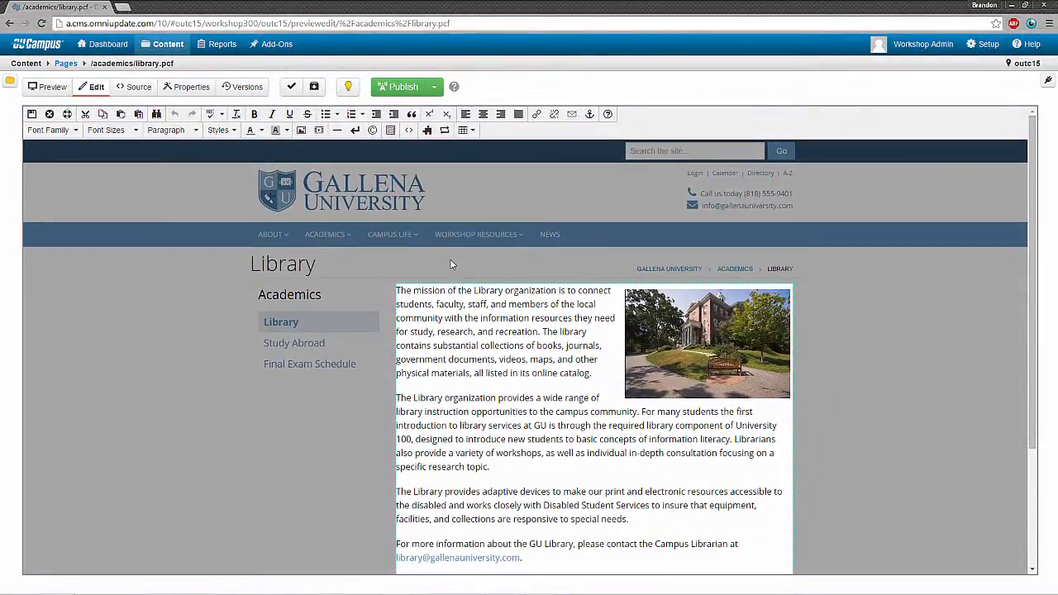
scroll(511, 311, "down", 3)
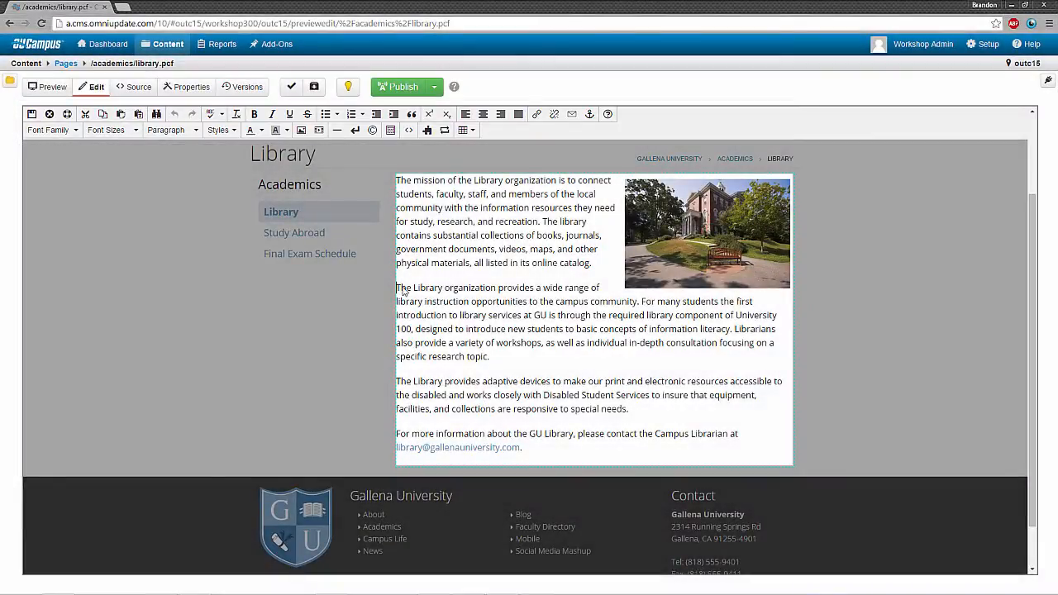
left_click_drag(397, 289, 443, 291)
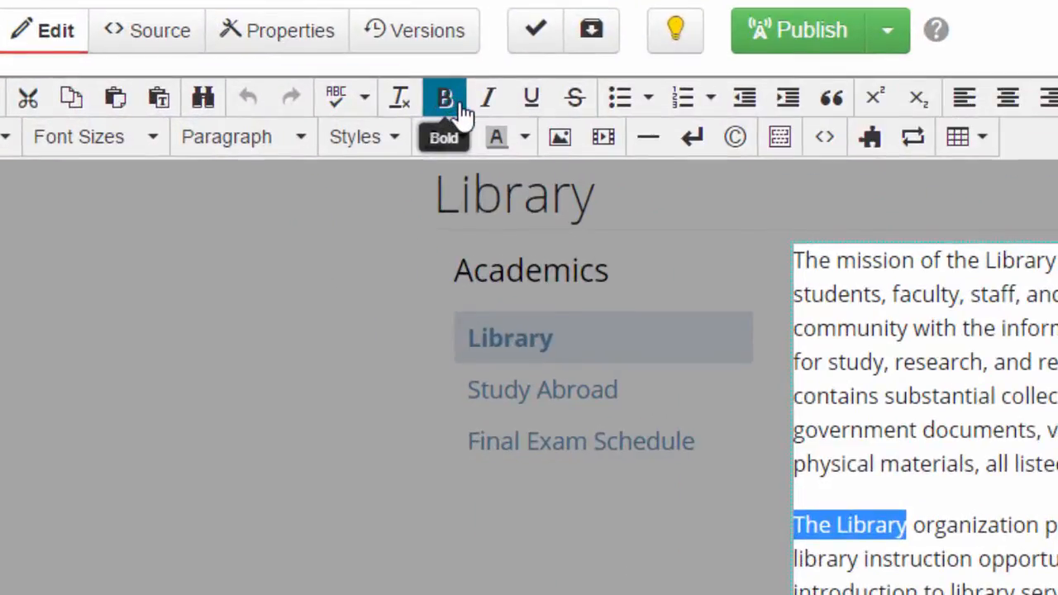
left_click(256, 116)
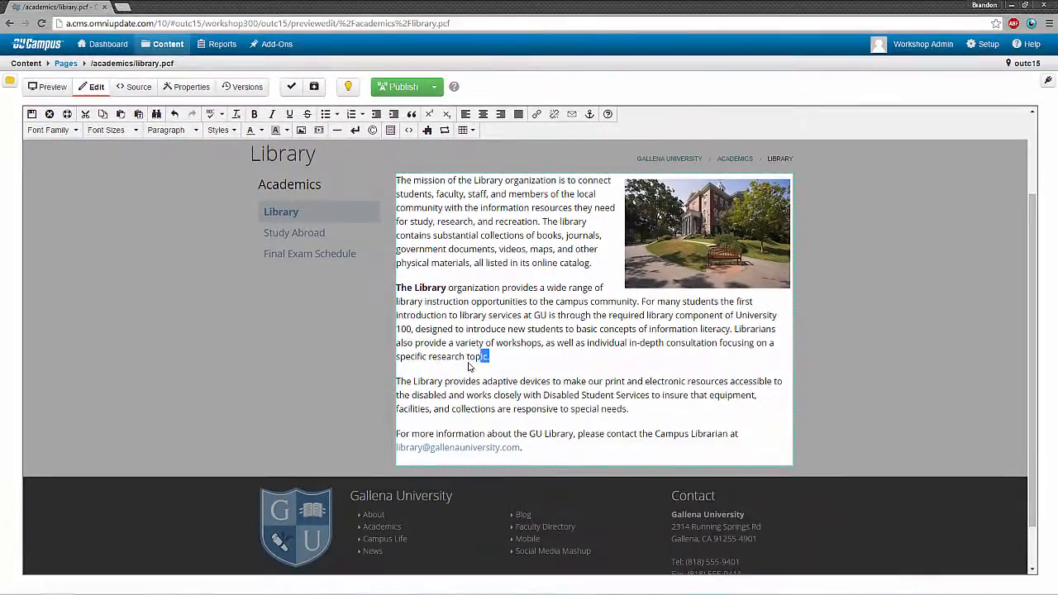
Step: Italicize the words "research topic." at the end of the second paragraph
left_click_drag(488, 357, 430, 364)
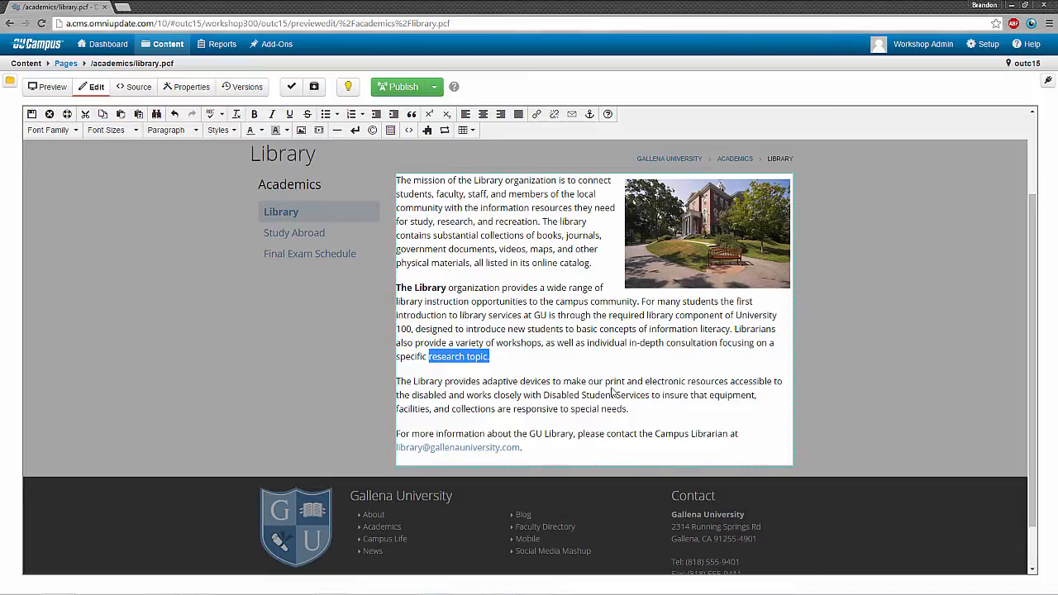
key("ctrl+i")
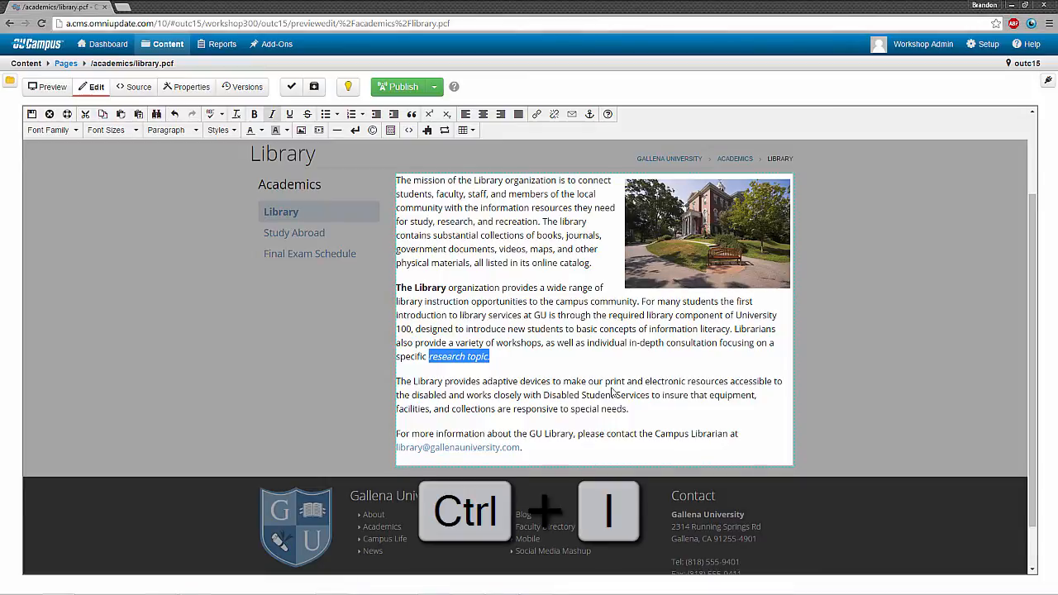
left_click(519, 357)
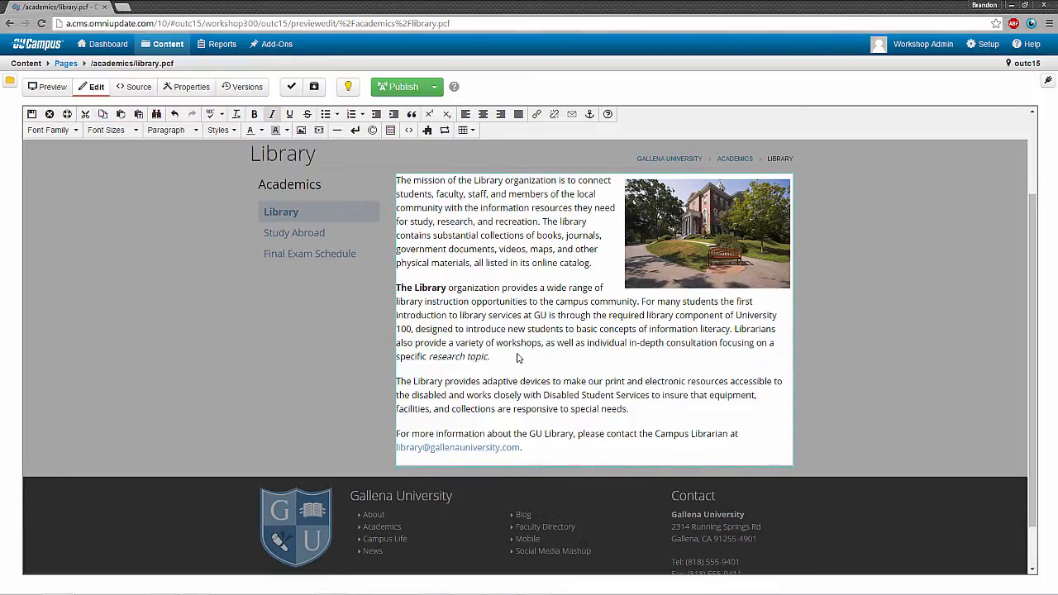
Step: Add a new paragraph reading "This will be a link" after the second paragraph and remove its italic formatting
key("Return")
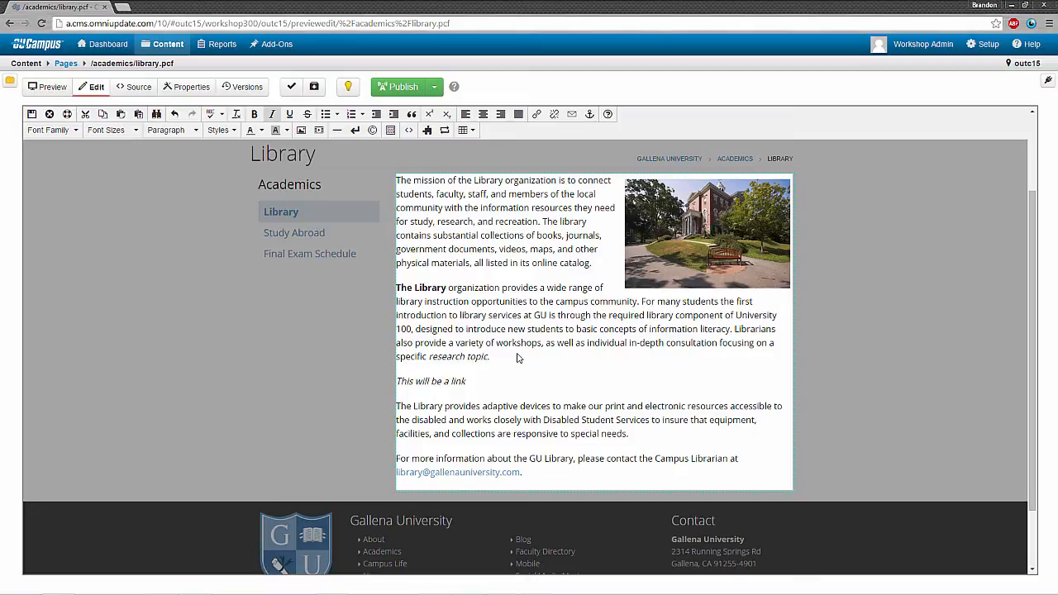
key("ctrl+shift+Left")
key("ctrl+shift+Left")
key("ctrl+shift+Left")
key("ctrl+shift+Left")
key("ctrl+shift+Left")
key("ctrl+i")
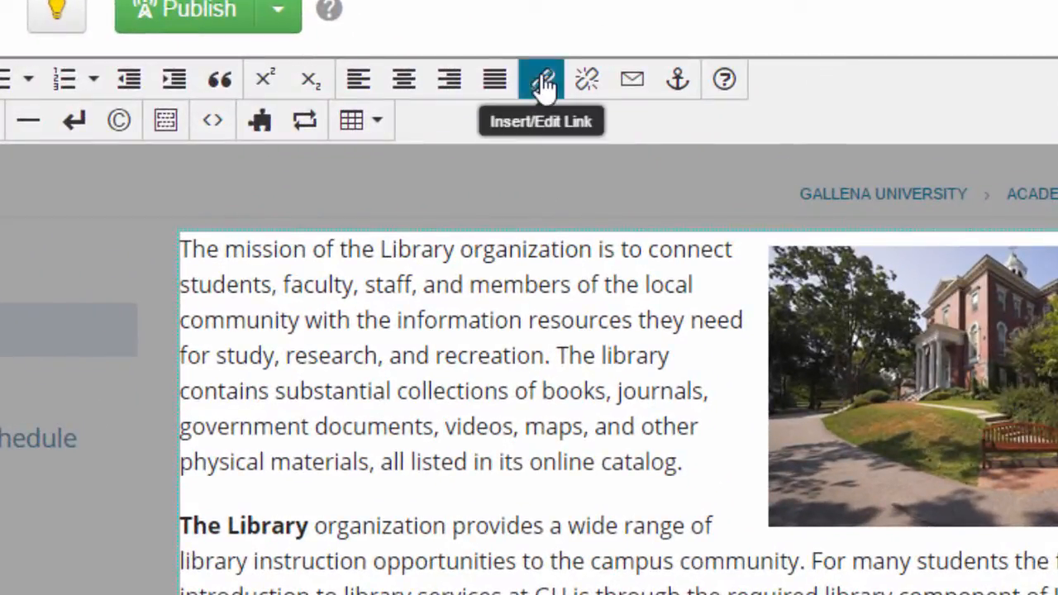
Step: Start a link on the selected text "This will be a link" and choose study-abroad.pcf from the academics folder as its target
left_click(543, 83)
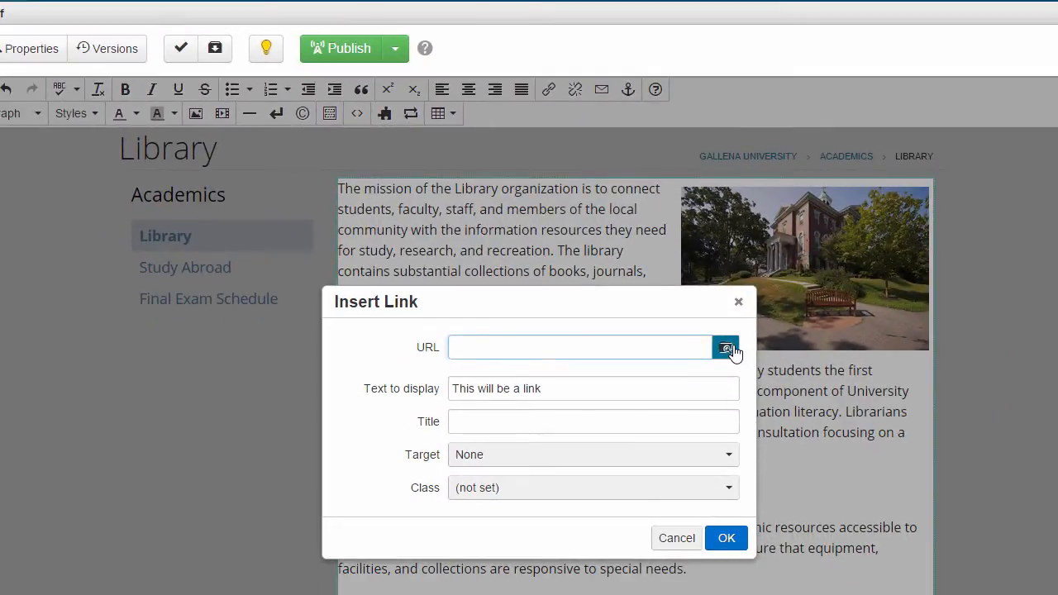
left_click(727, 349)
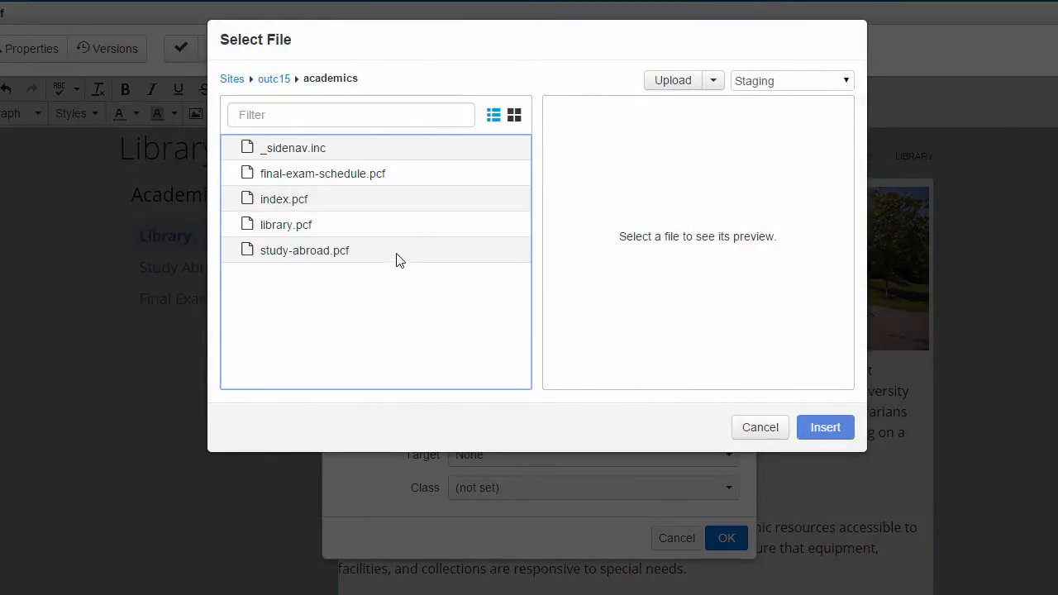
left_click(398, 250)
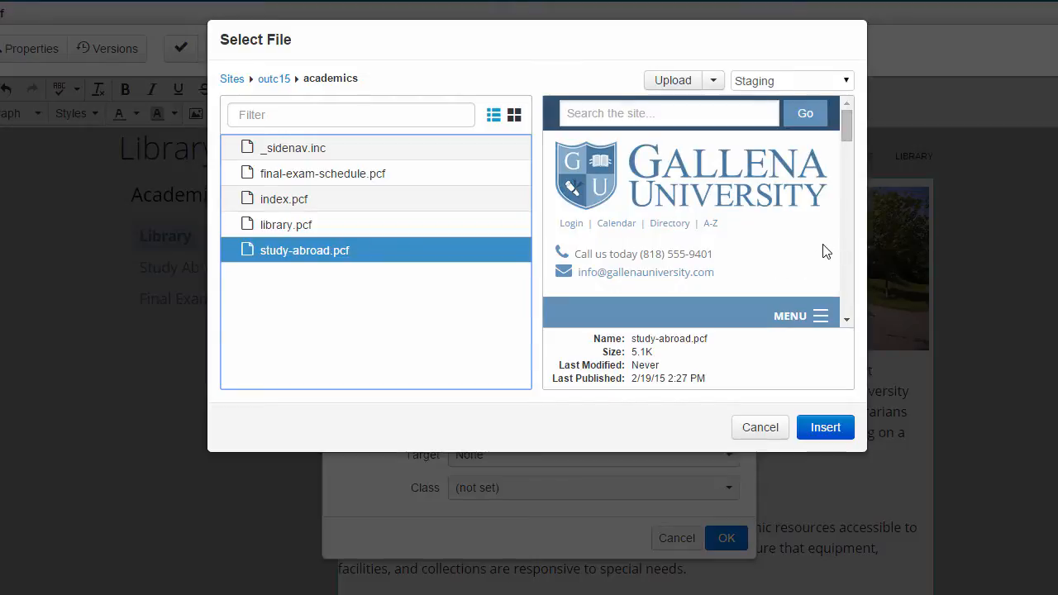
scroll(818, 248, "down", 5)
scroll(803, 259, "up", 4)
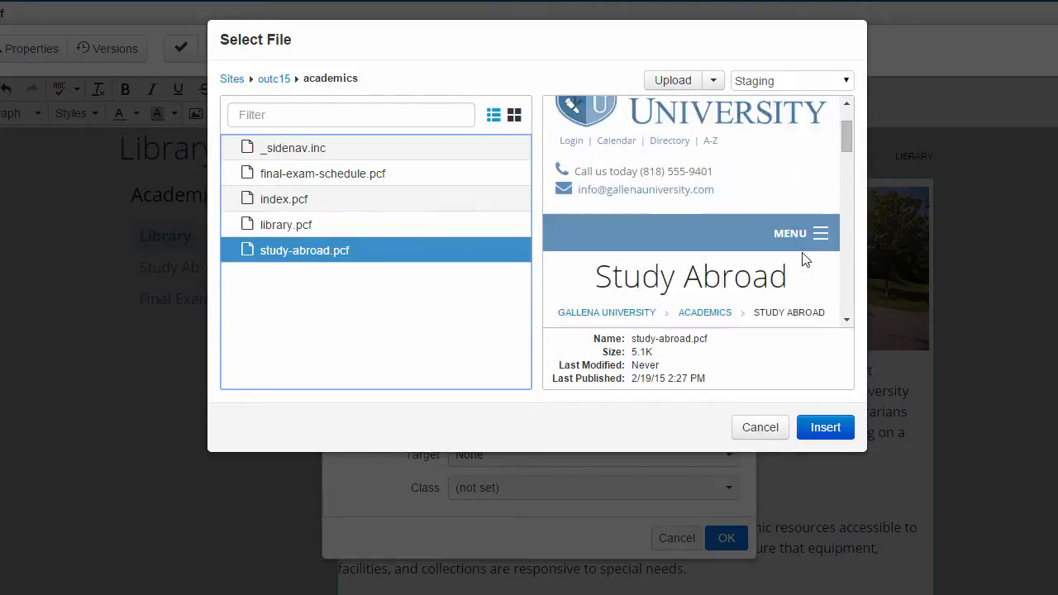
scroll(806, 264, "up", 2)
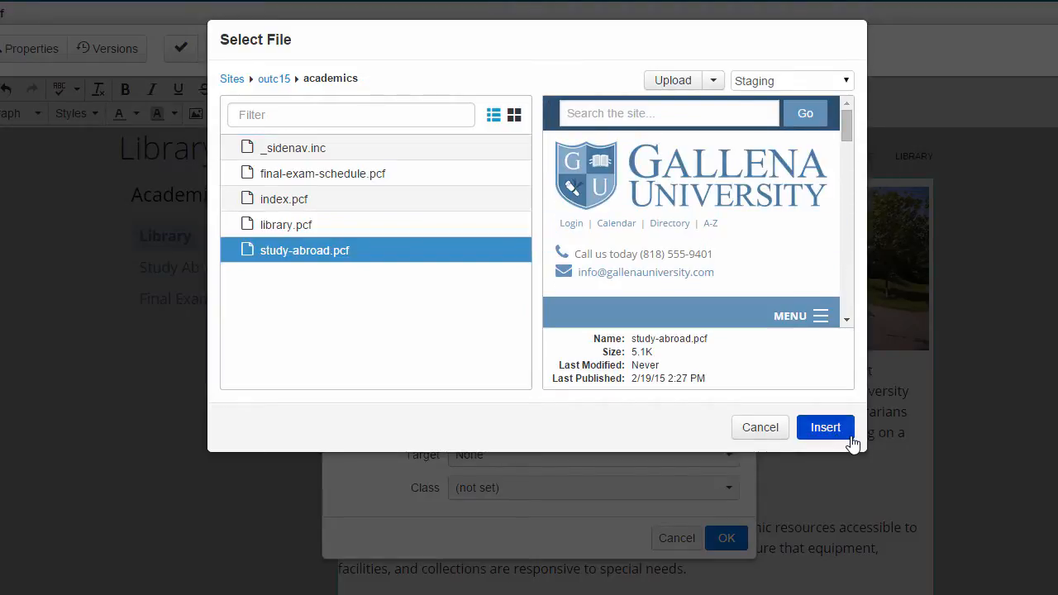
left_click(826, 428)
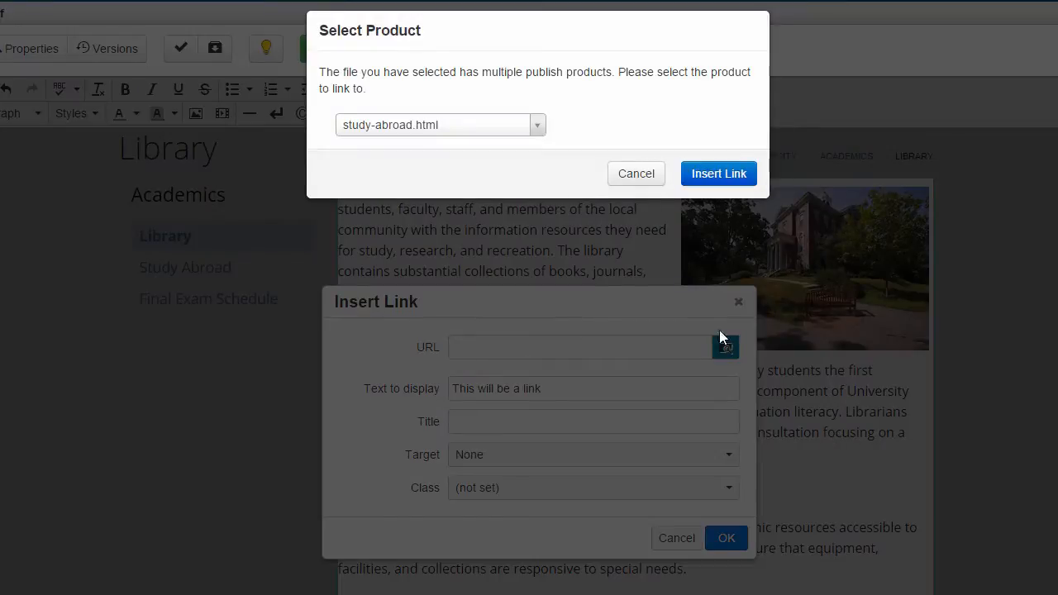
Step: Pick study-abroad.html as the linked product, title the link "Study Abroad at Gallena U!", and insert it
left_click(487, 130)
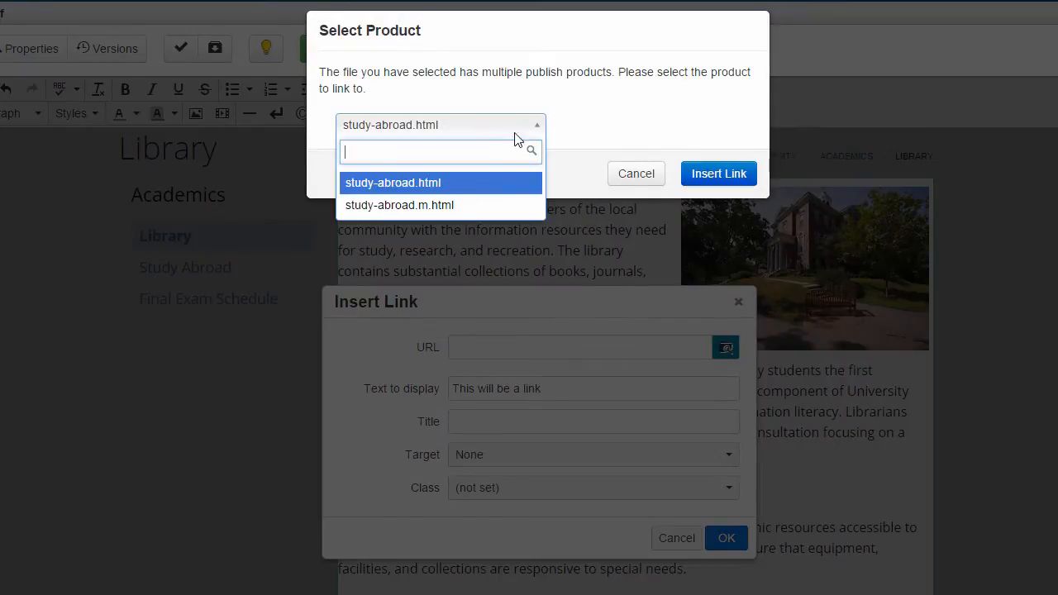
left_click(534, 186)
left_click(719, 175)
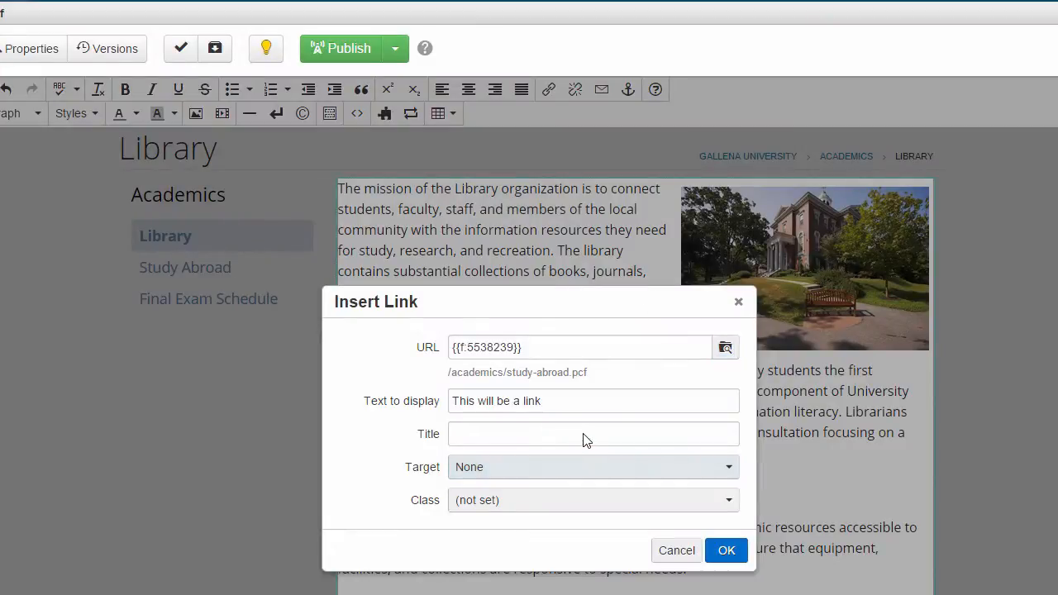
left_click(588, 437)
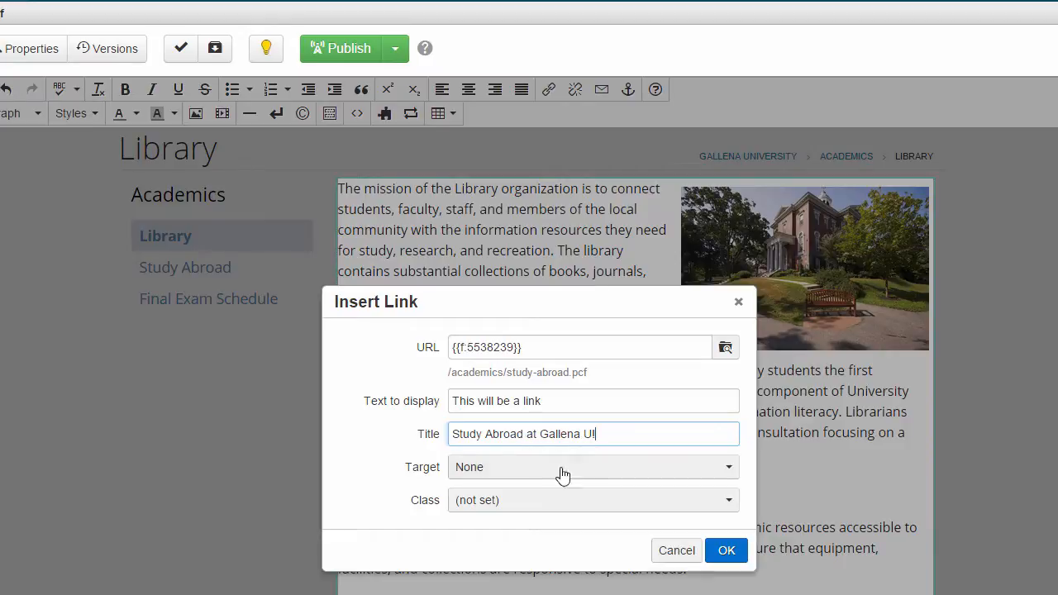
left_click(740, 561)
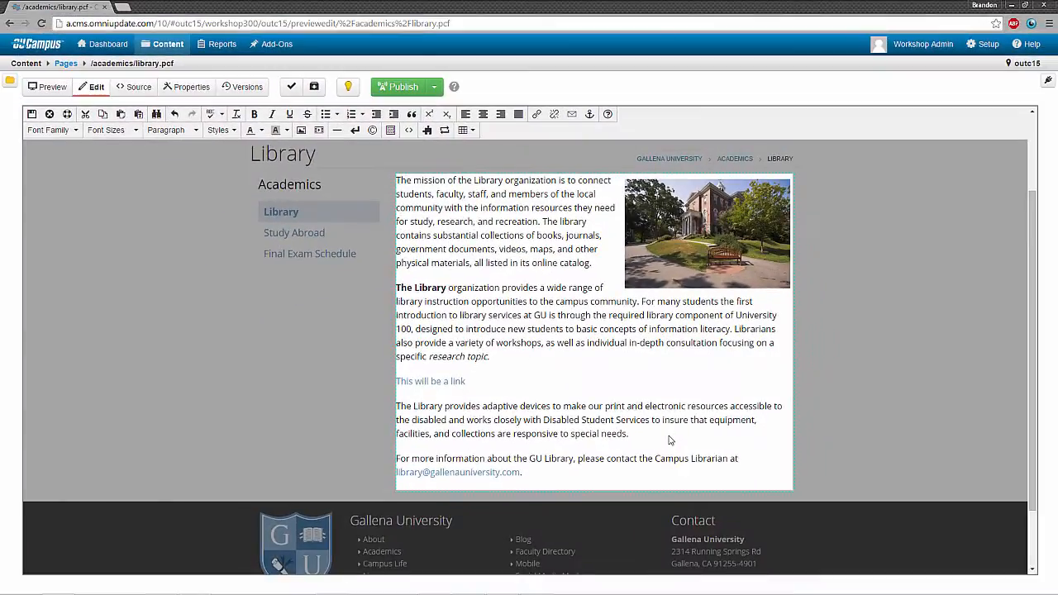
Step: Start an image on a new line below the adaptive devices paragraph, using studentexperience.jpg from the images folder as its source
key("Return")
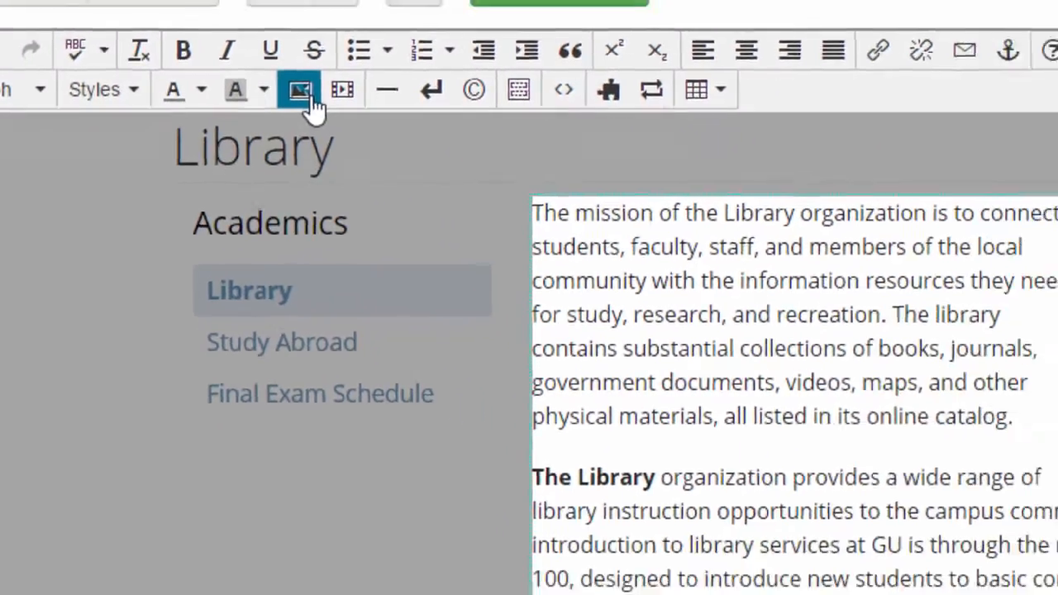
left_click(382, 100)
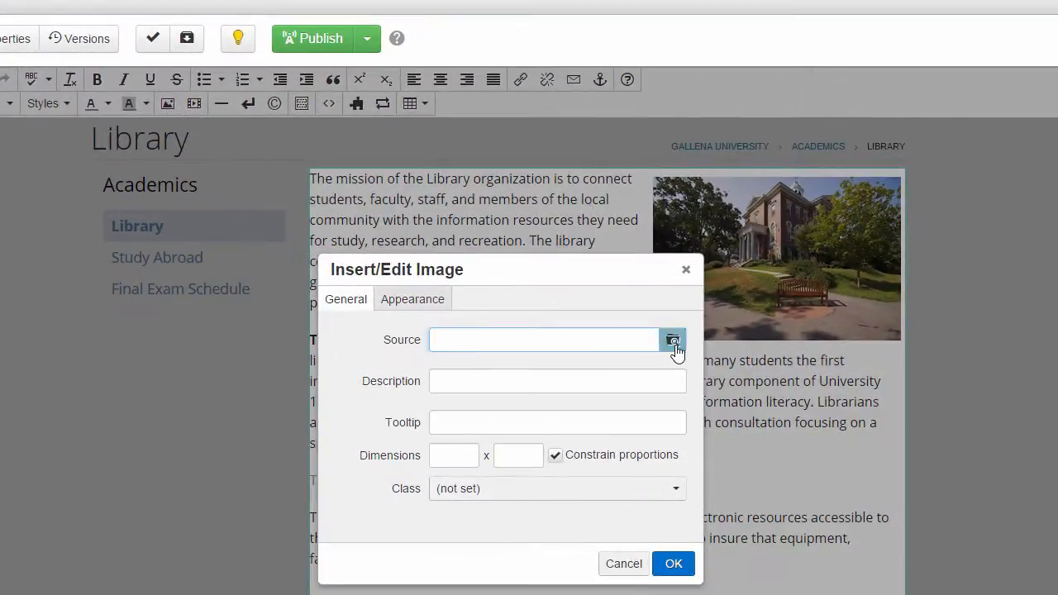
left_click(674, 342)
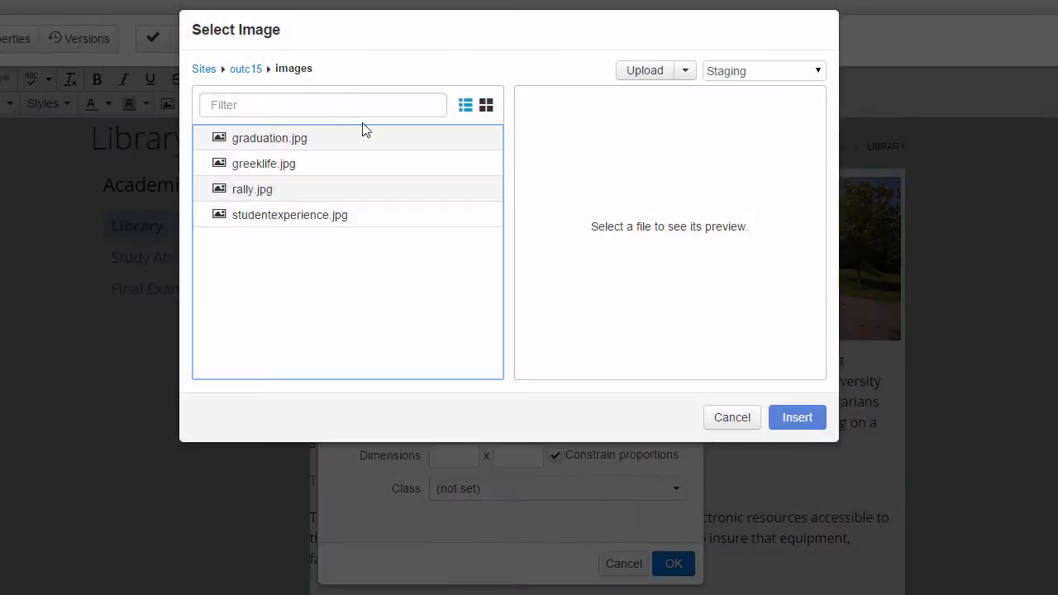
left_click(436, 222)
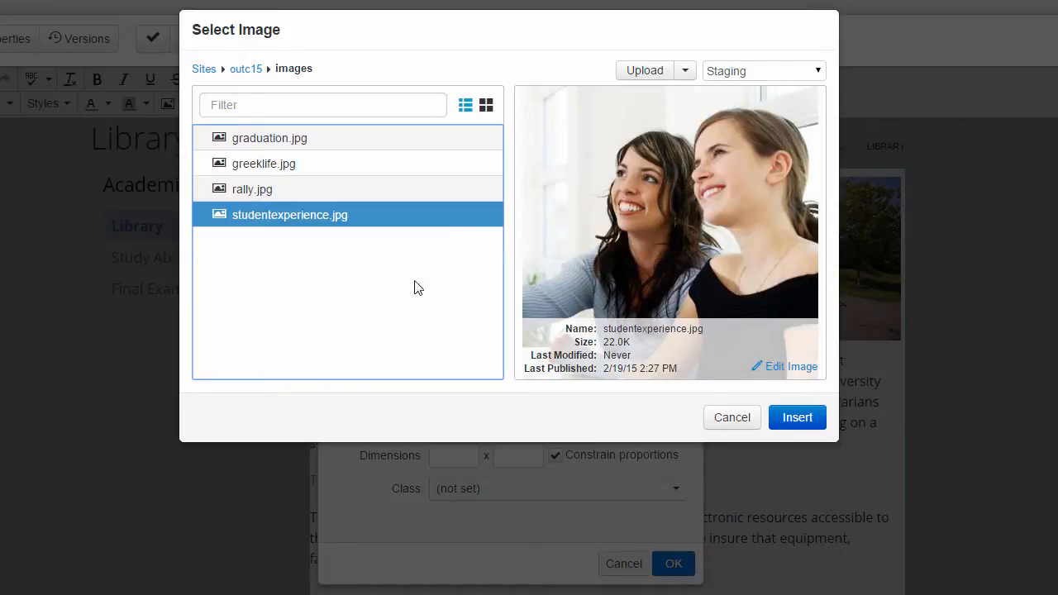
left_click(797, 417)
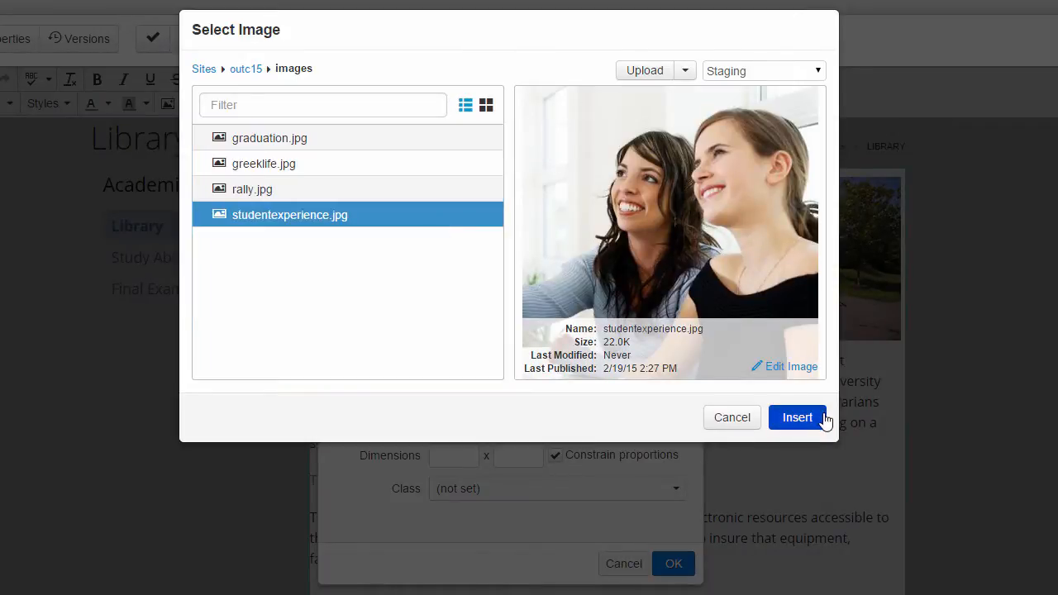
Step: Set both the image's description and its tooltip to "Students Looking at Art in the Library"
left_click(638, 394)
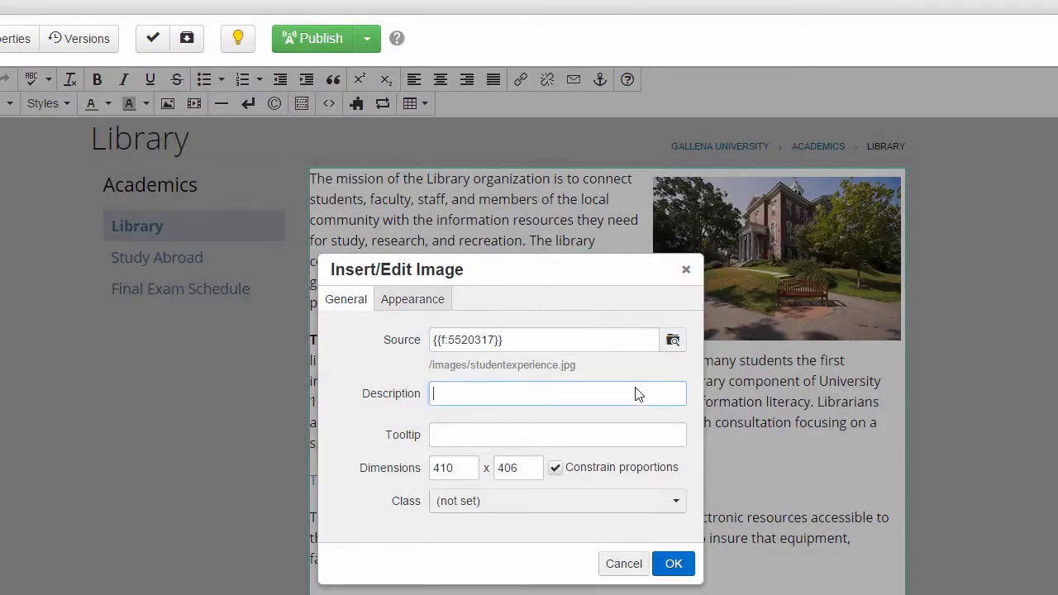
type("Students Looking")
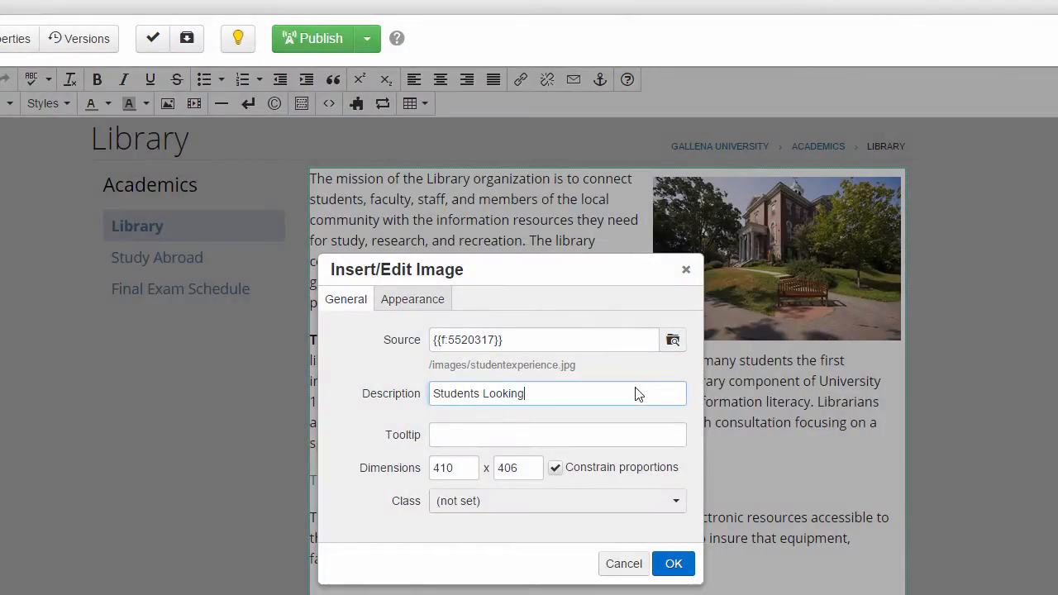
type(" at Art in the Library")
key("ctrl+a")
key("ctrl+c")
key("Tab")
key("Tab")
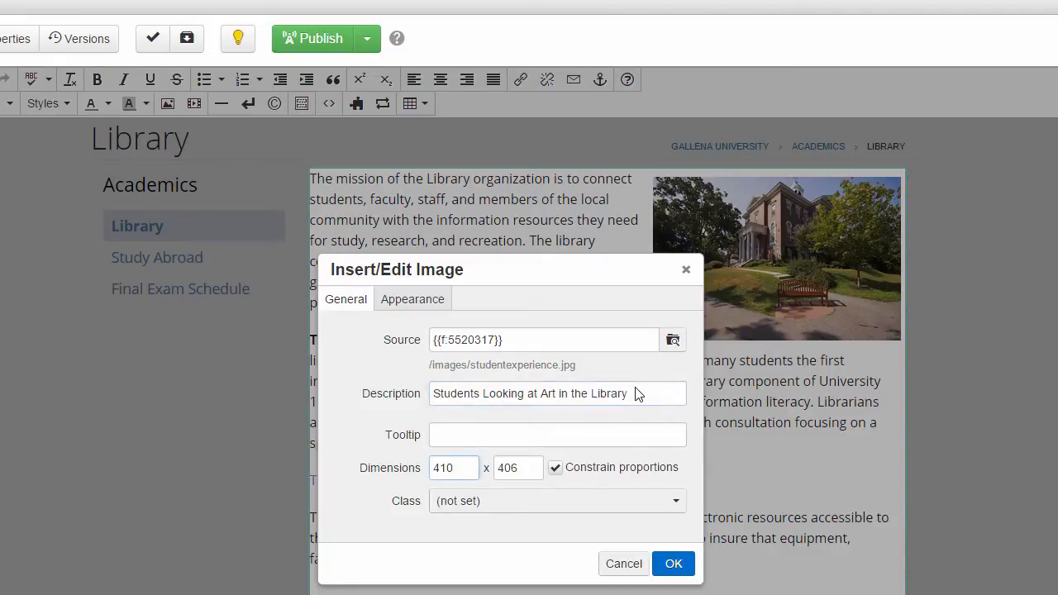
left_click(638, 442)
key("ctrl+v")
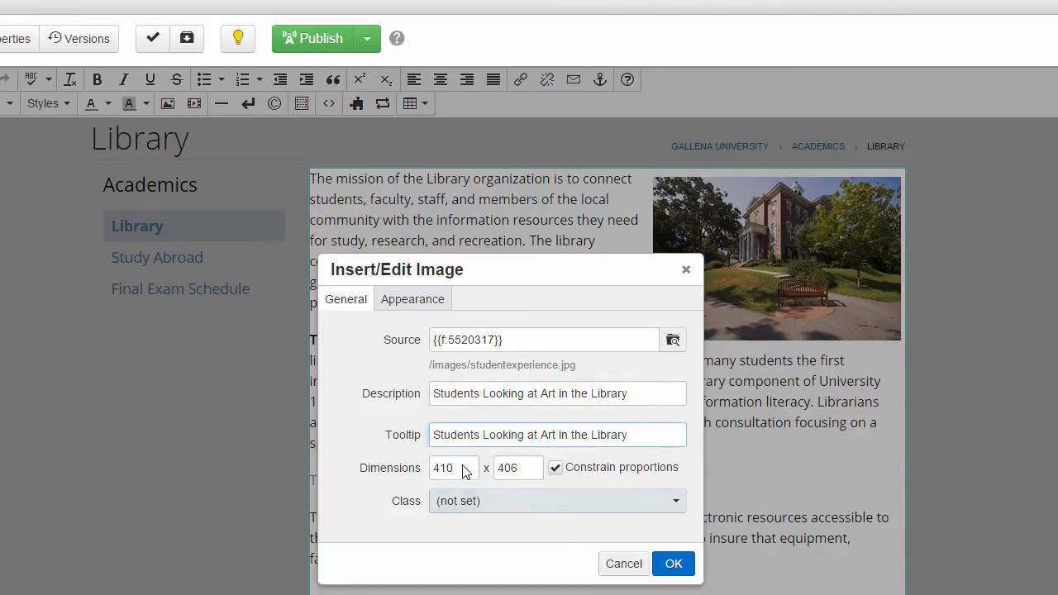
Step: Set the image width to 300 with proportions constrained and insert the image into the page
key("Tab")
type("3")
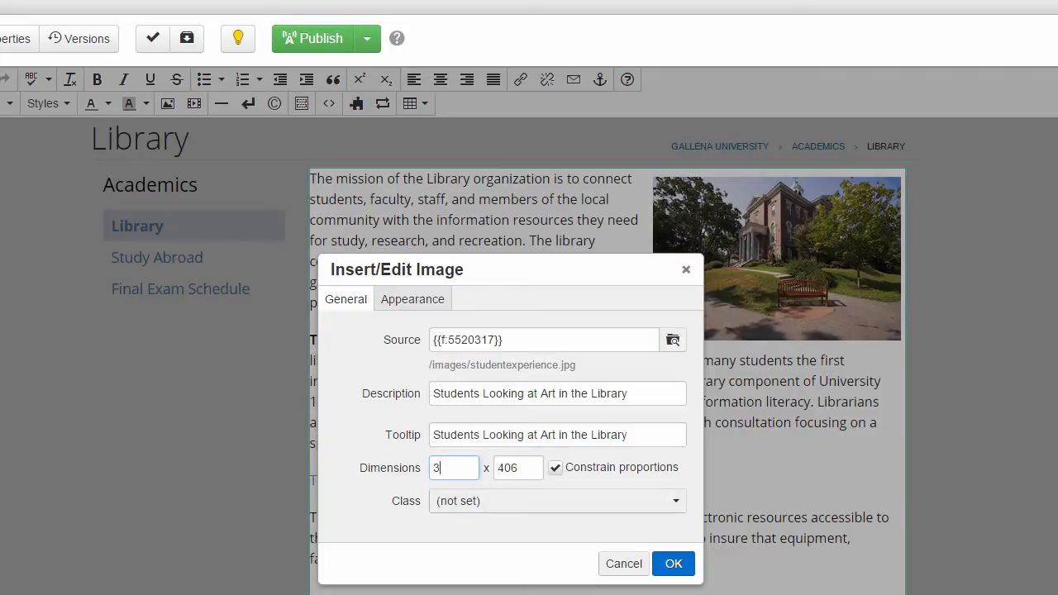
type("00")
left_click(541, 521)
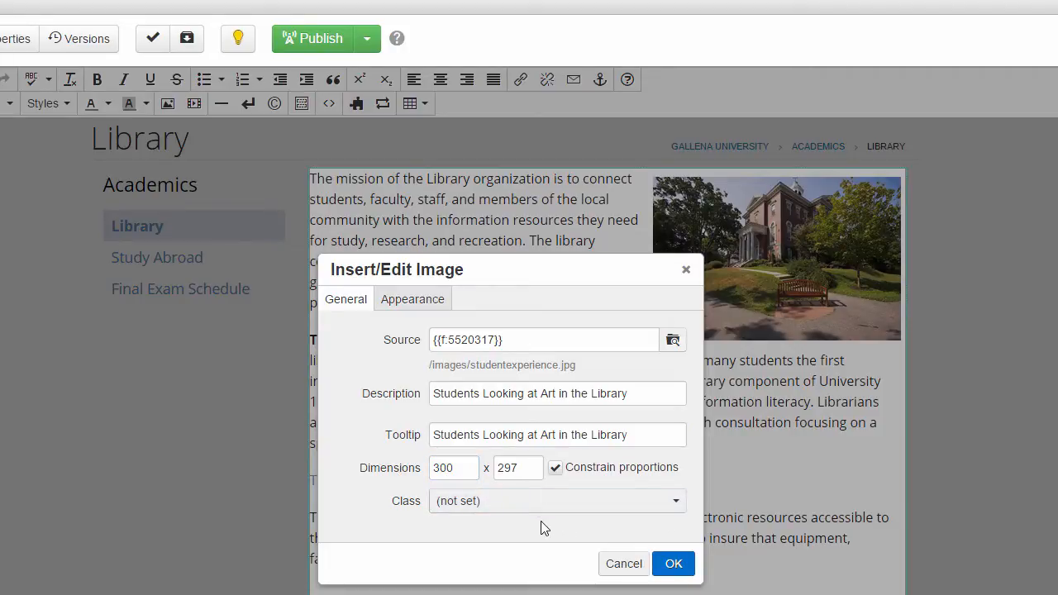
left_click(679, 571)
Step: Center the inserted students image horizontally in the content region
scroll(703, 582, "down", 2)
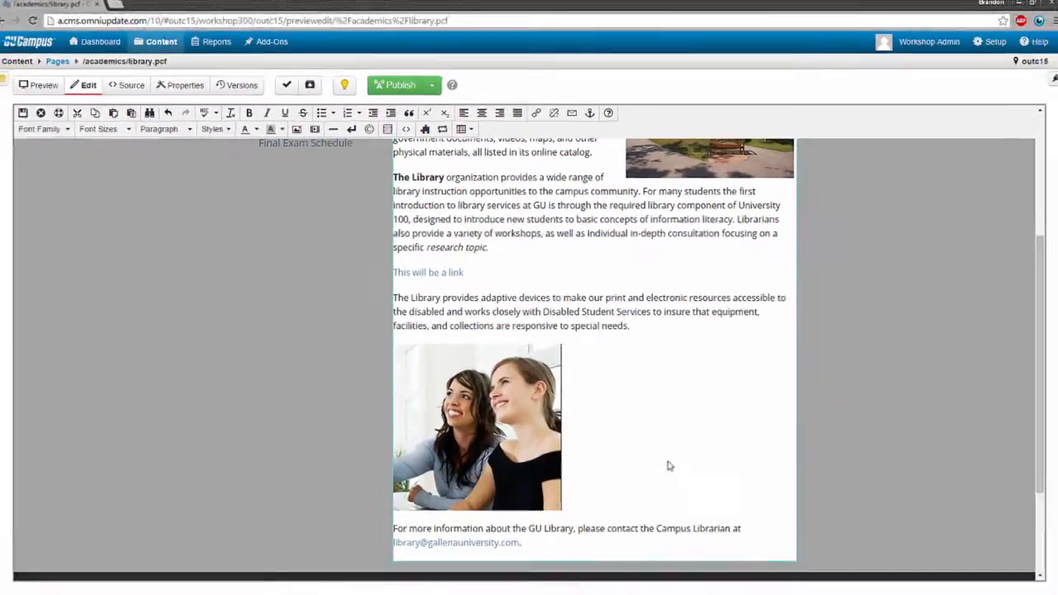
left_click(537, 437)
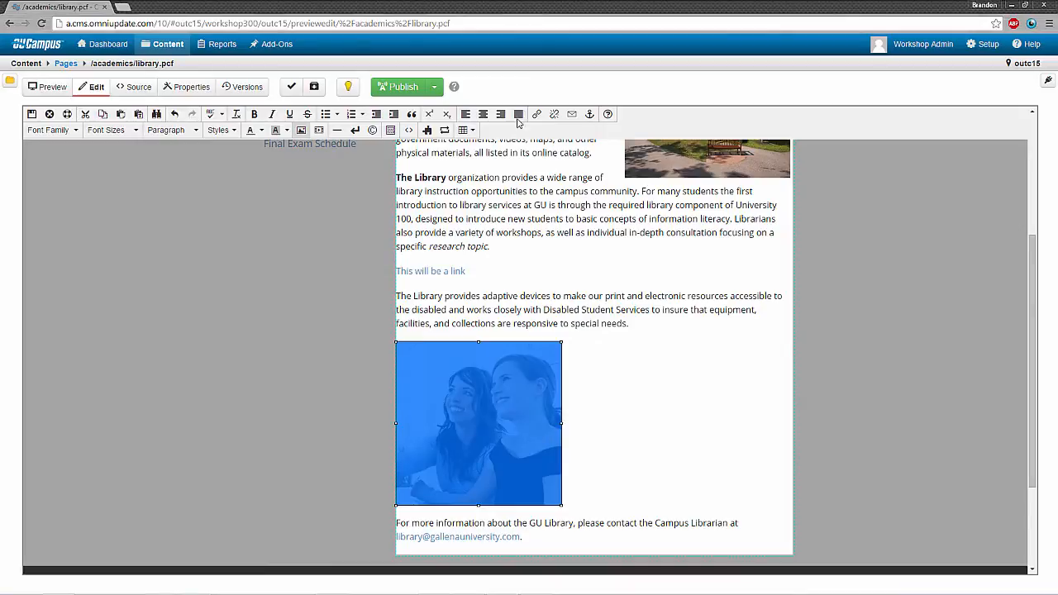
left_click(482, 115)
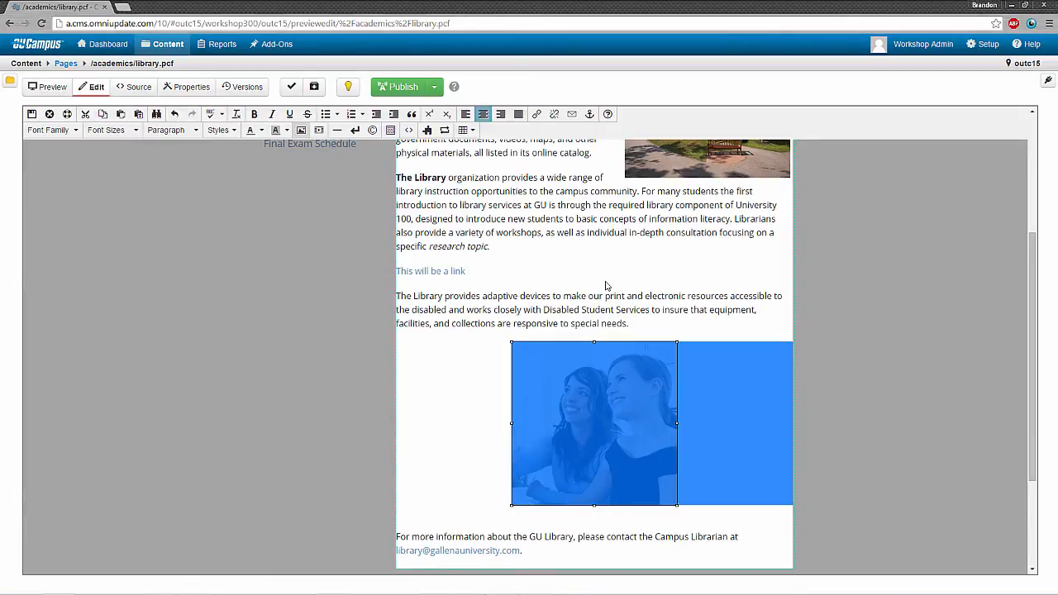
left_click(716, 355)
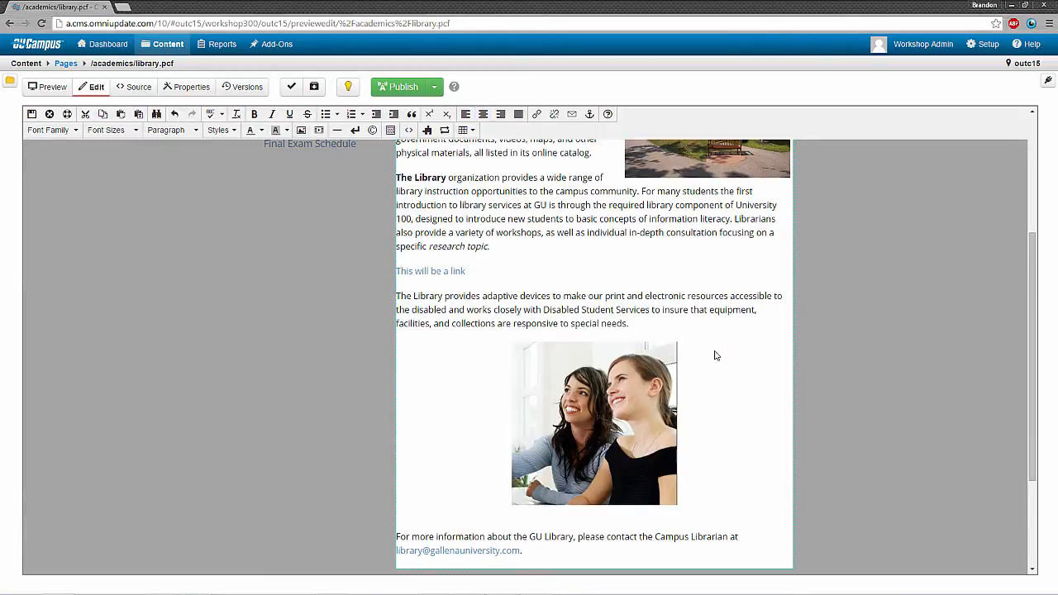
Step: Shrink the students image slightly by resizing it proportionally from its corner, and deselect it
left_click(673, 346)
left_click_drag(677, 342, 650, 370)
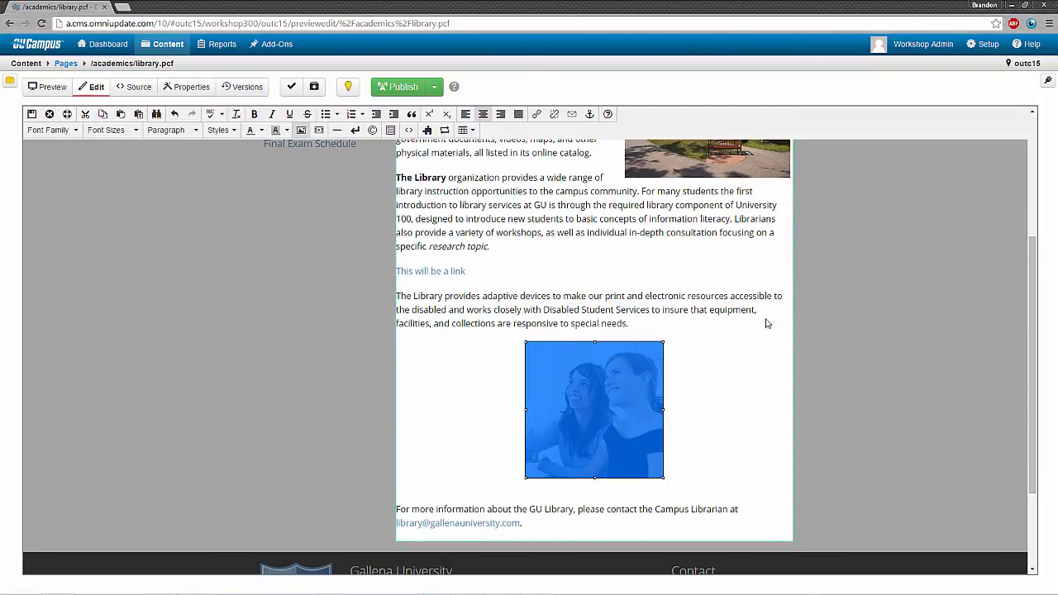
left_click(754, 379)
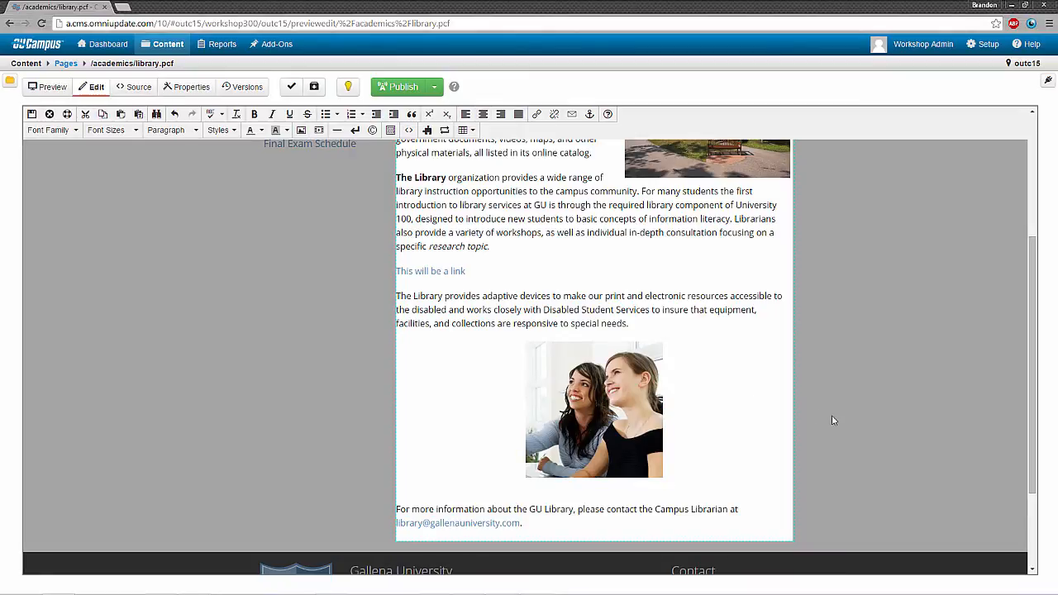
Step: Save the edited main content, exit the editor, and look over the saved Library page
scroll(832, 421, "up", 5)
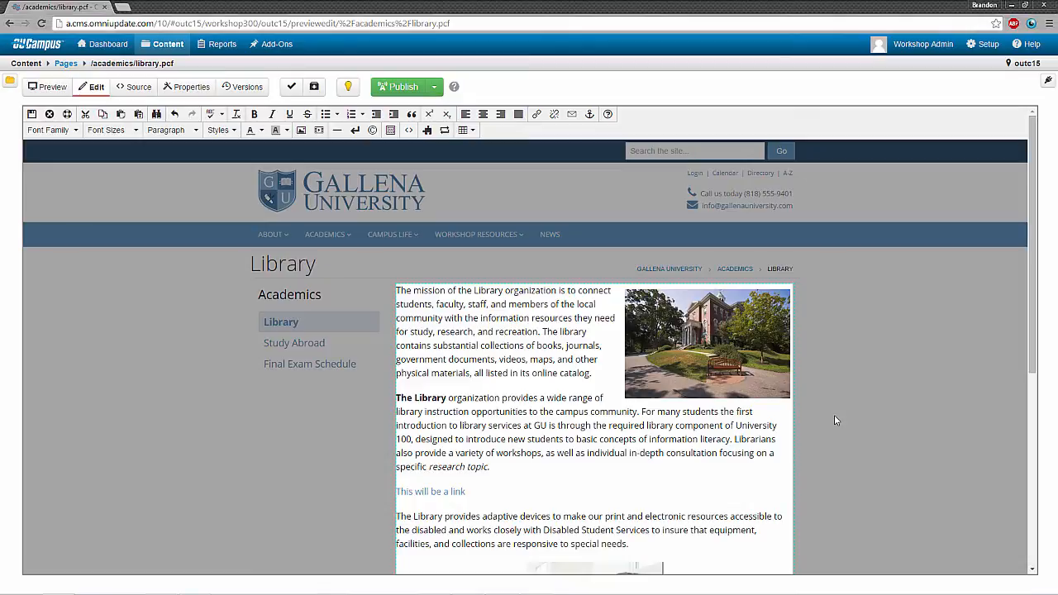
key("ctrl+s")
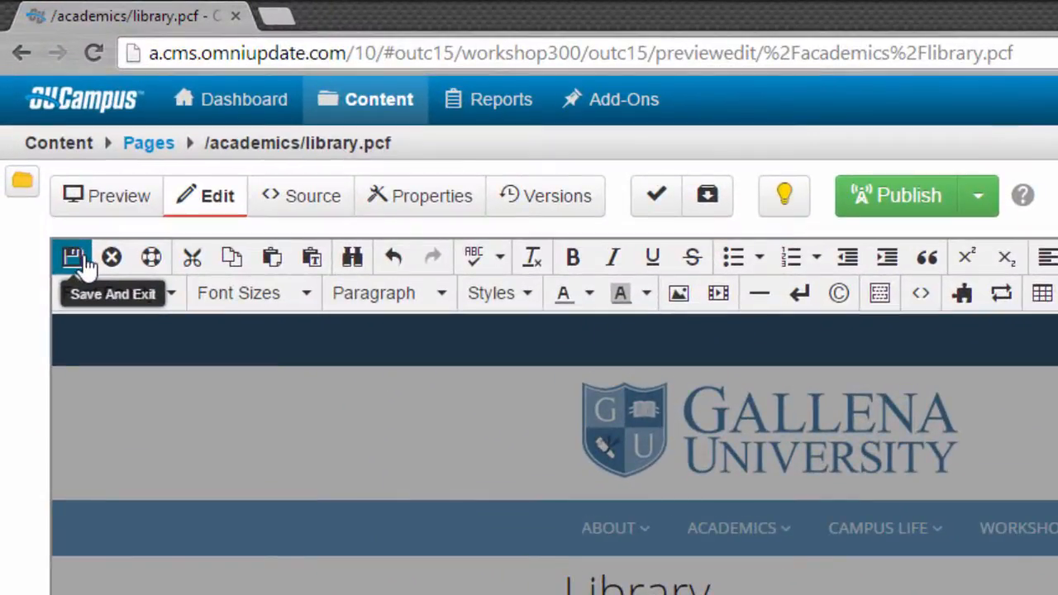
left_click(83, 260)
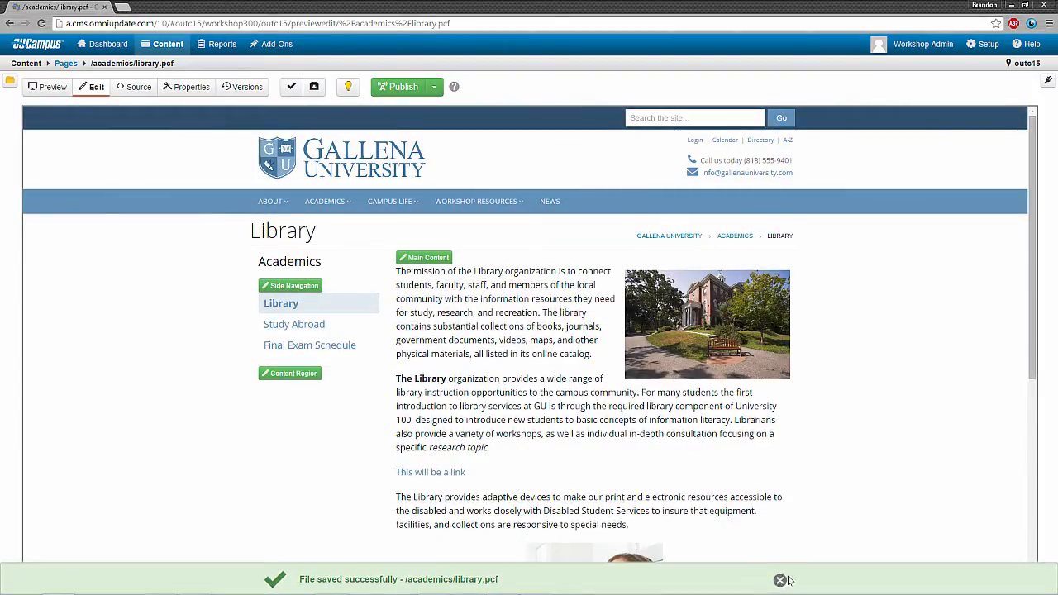
scroll(850, 461, "down", 2)
scroll(848, 465, "down", 1)
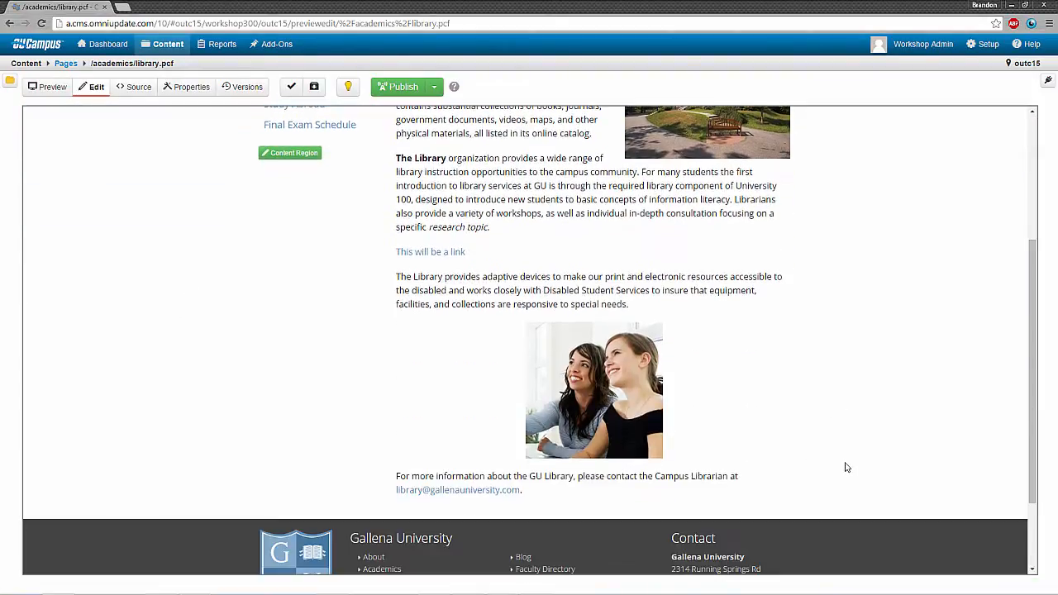
scroll(848, 464, "up", 4)
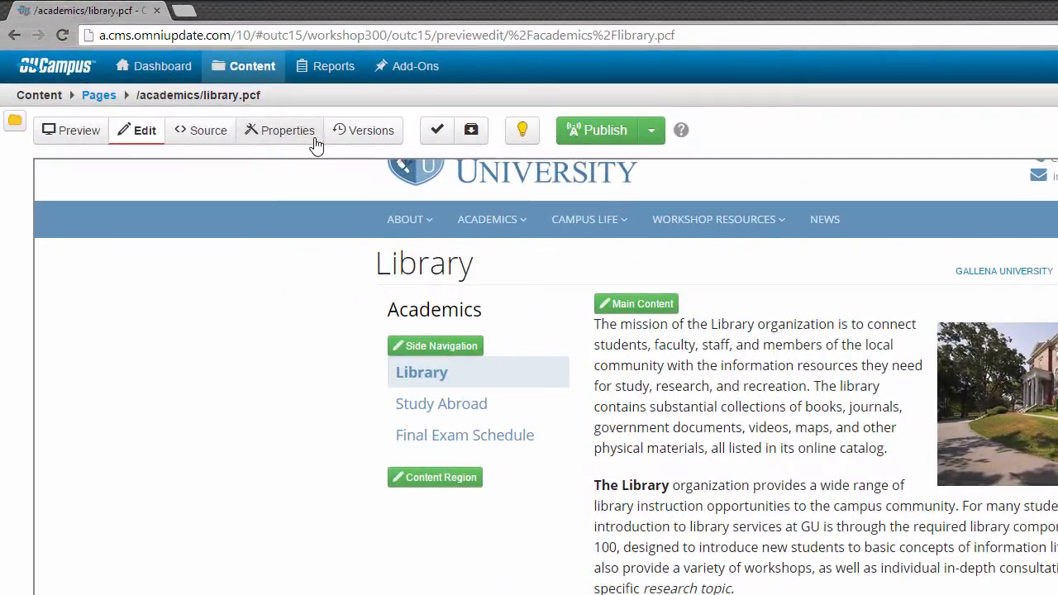
Step: In the page's properties, change the title to "Gallena University Library"
left_click(312, 137)
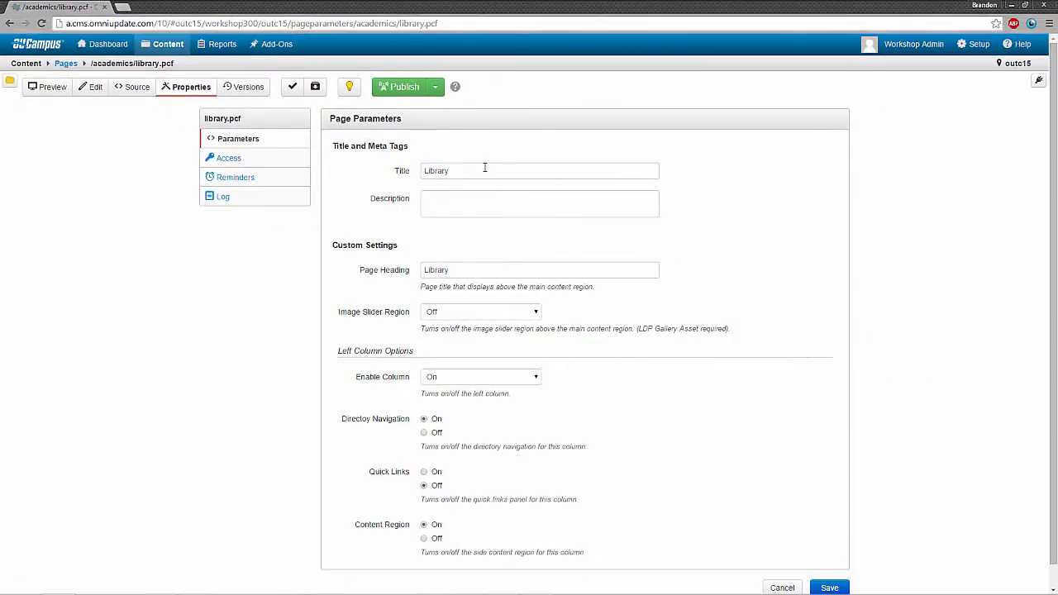
left_click(424, 171)
type("Gallera Un")
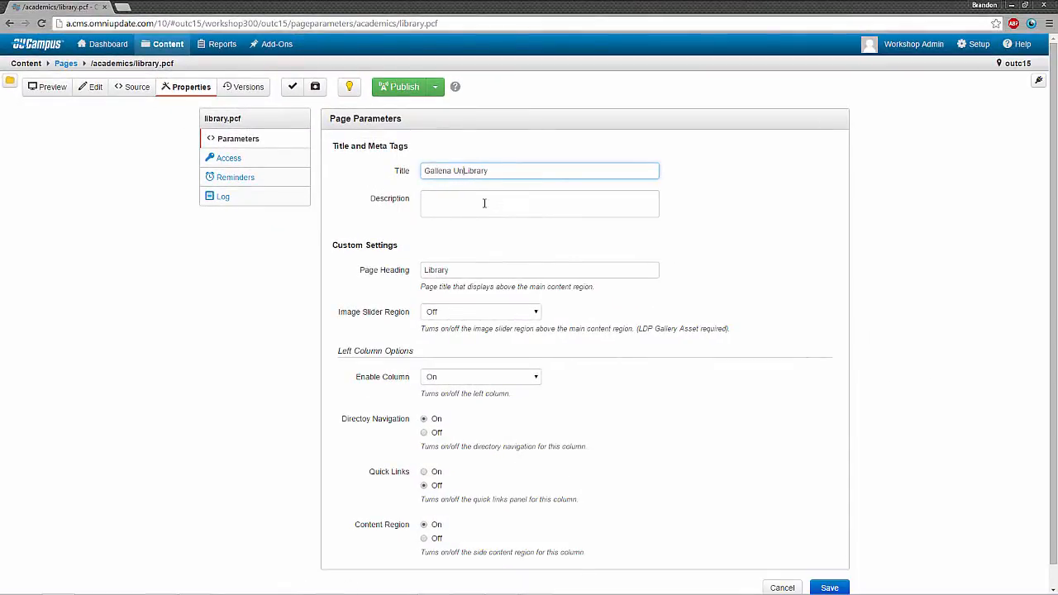
type("iversity")
Step: Turn on Quick Links for the left column and save the page parameters
scroll(806, 401, "down", 1)
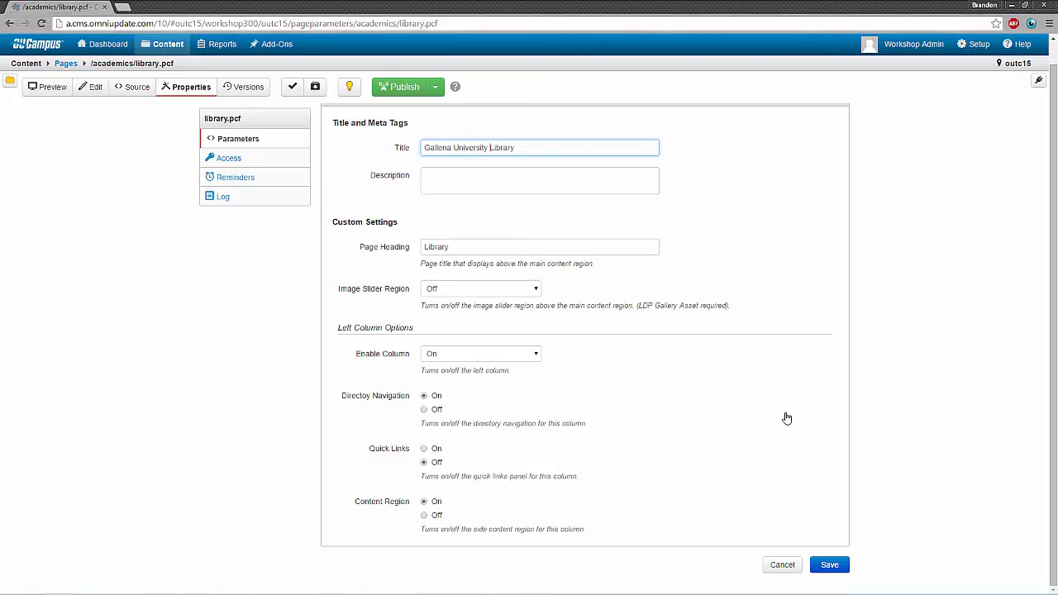
left_click(425, 449)
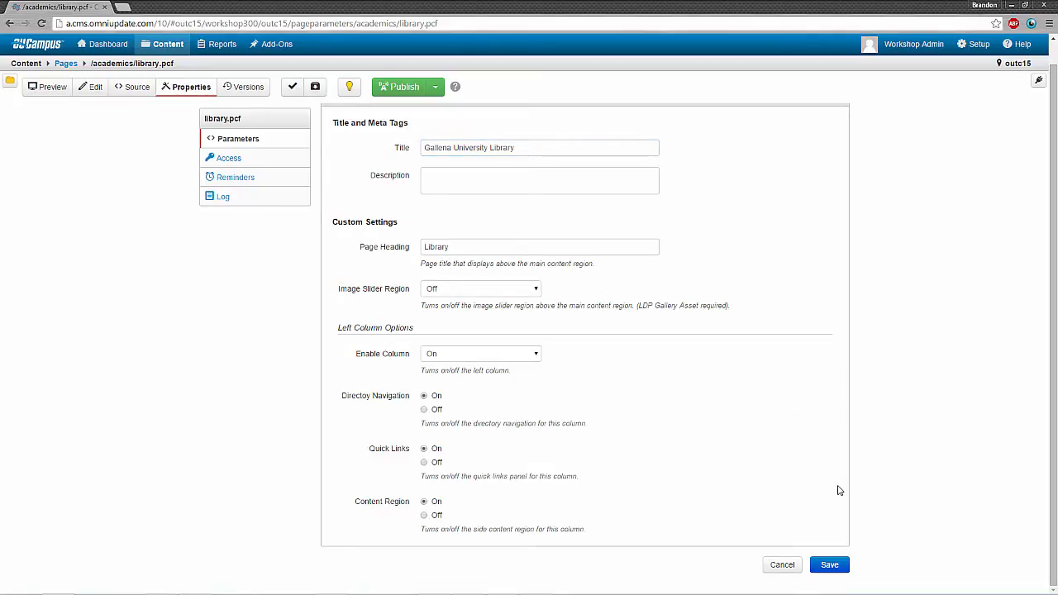
left_click(843, 568)
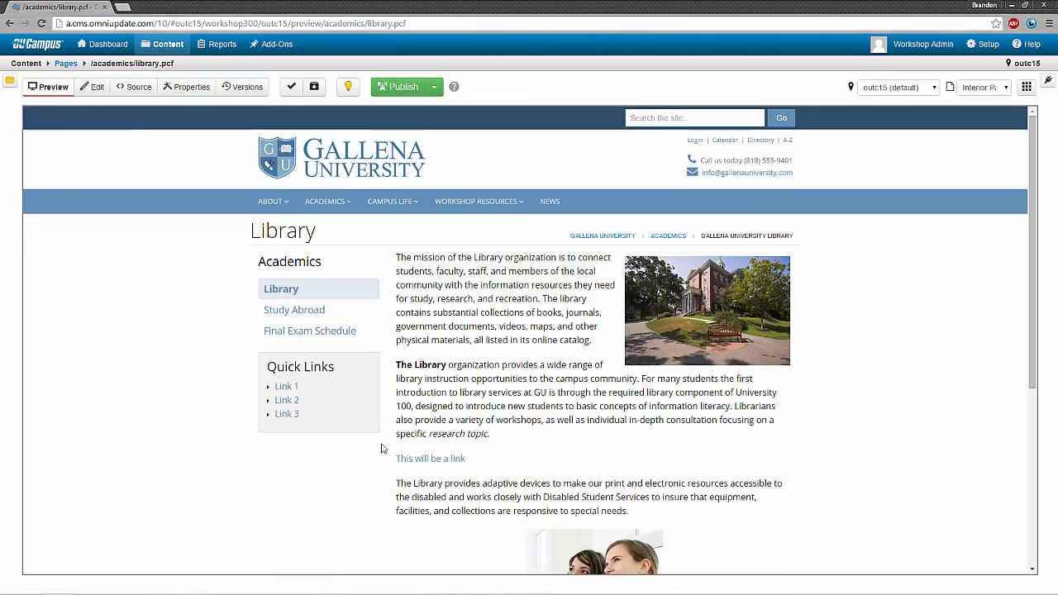
Step: Review the publishing options for library.pcf, including the scheduling settings, and return to the final check in the publish dialog
left_click(436, 89)
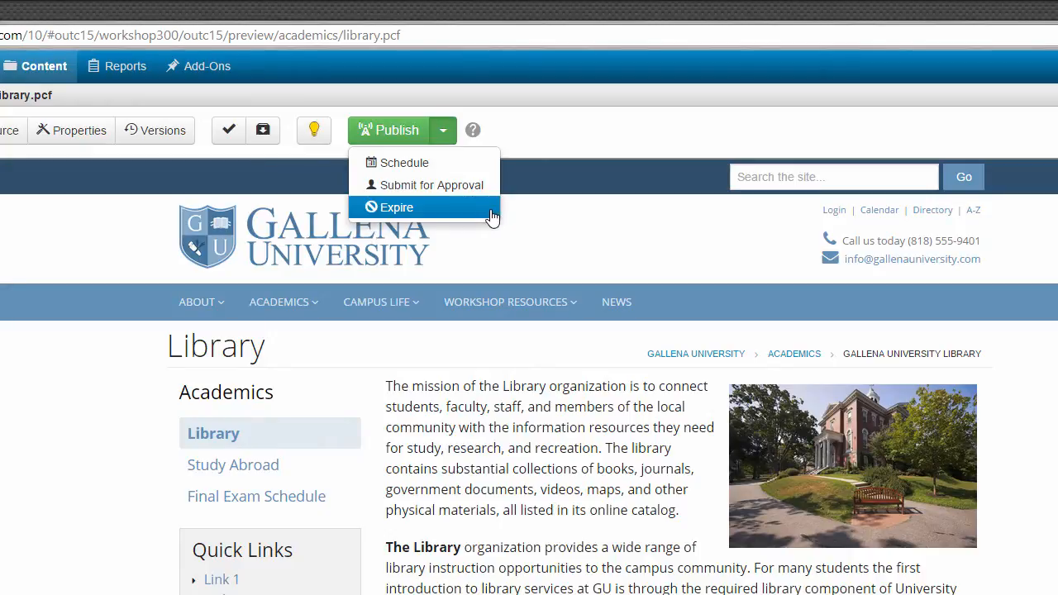
left_click(421, 132)
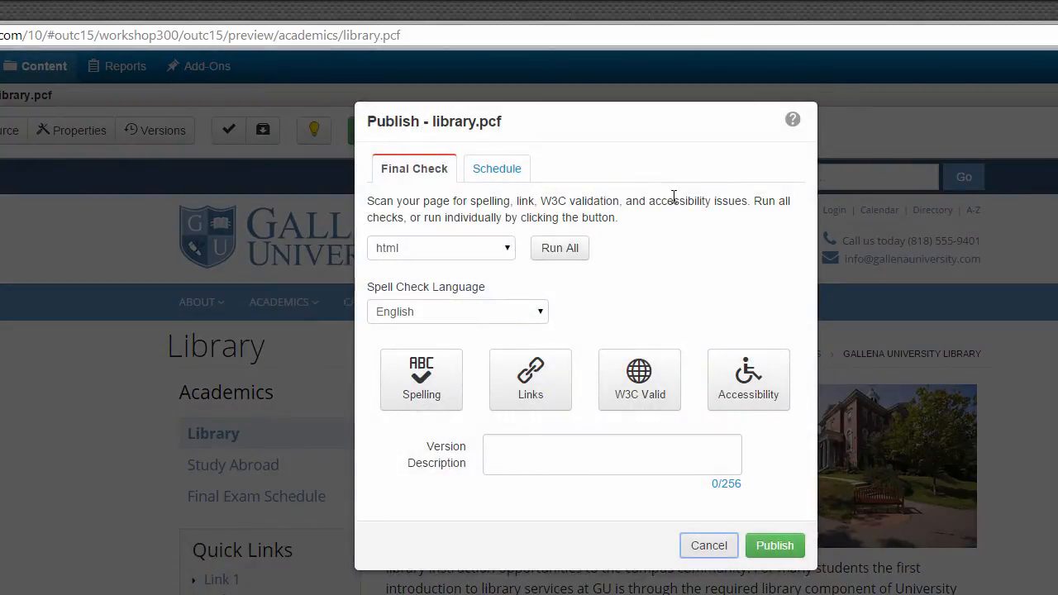
left_click(522, 169)
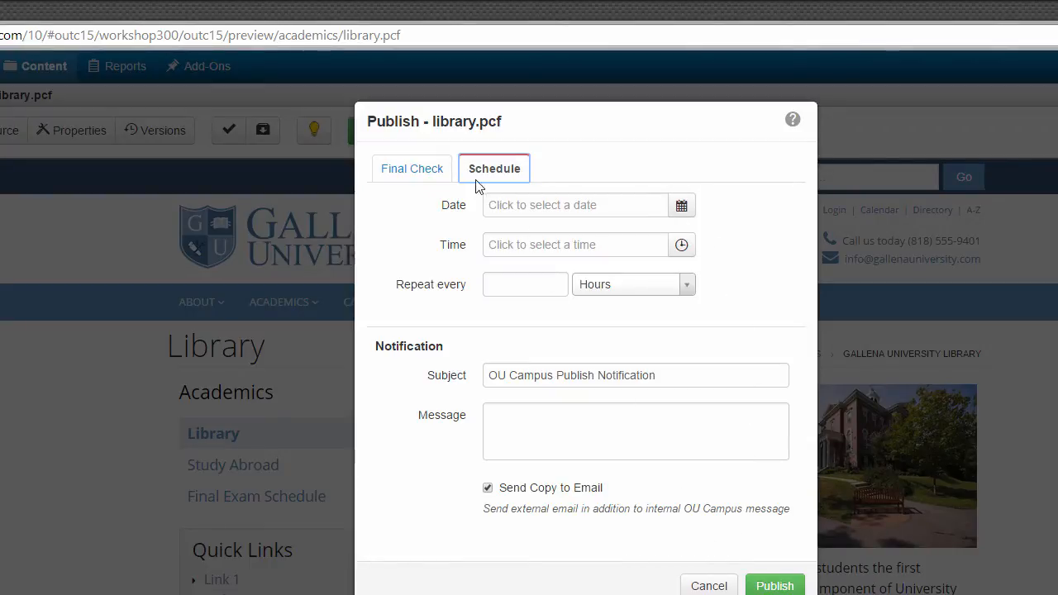
left_click(438, 180)
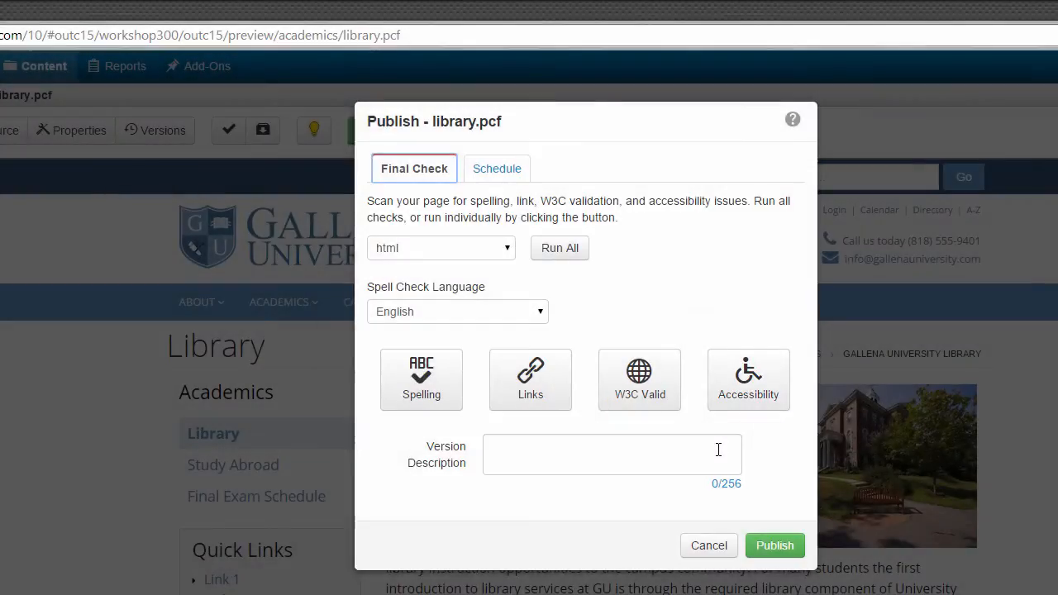
Step: Publish the page with the version description "Added link and image" and view the live page in a new browser tab
left_click(718, 449)
type("Added ")
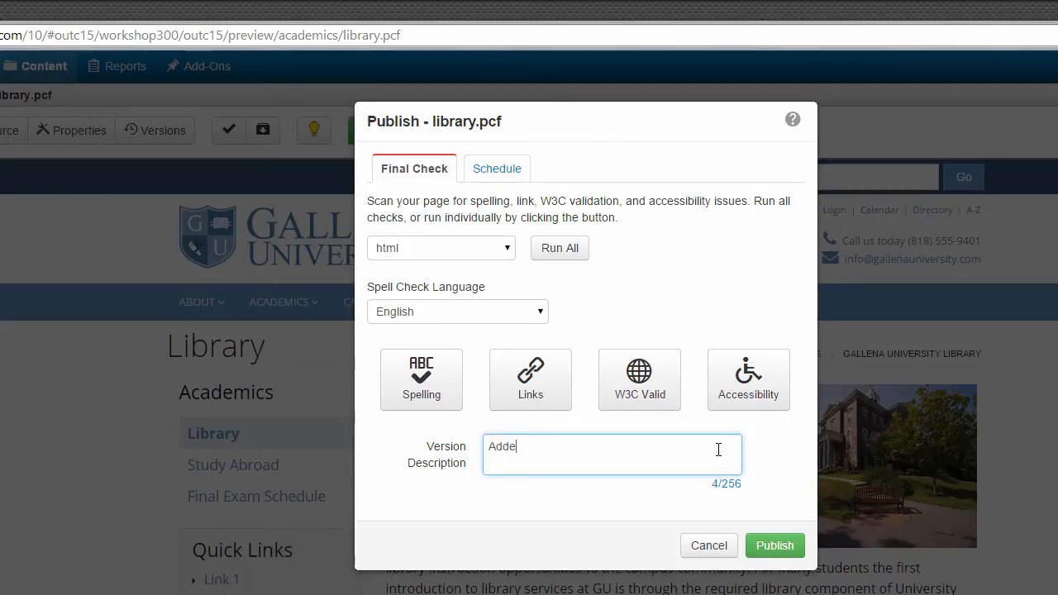
type("link and image")
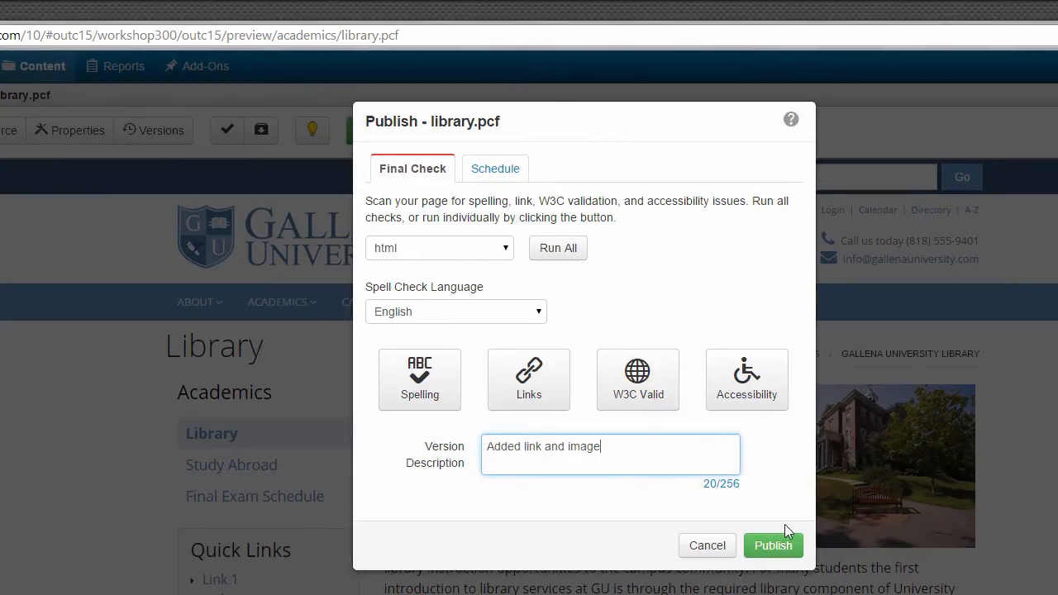
left_click(789, 558)
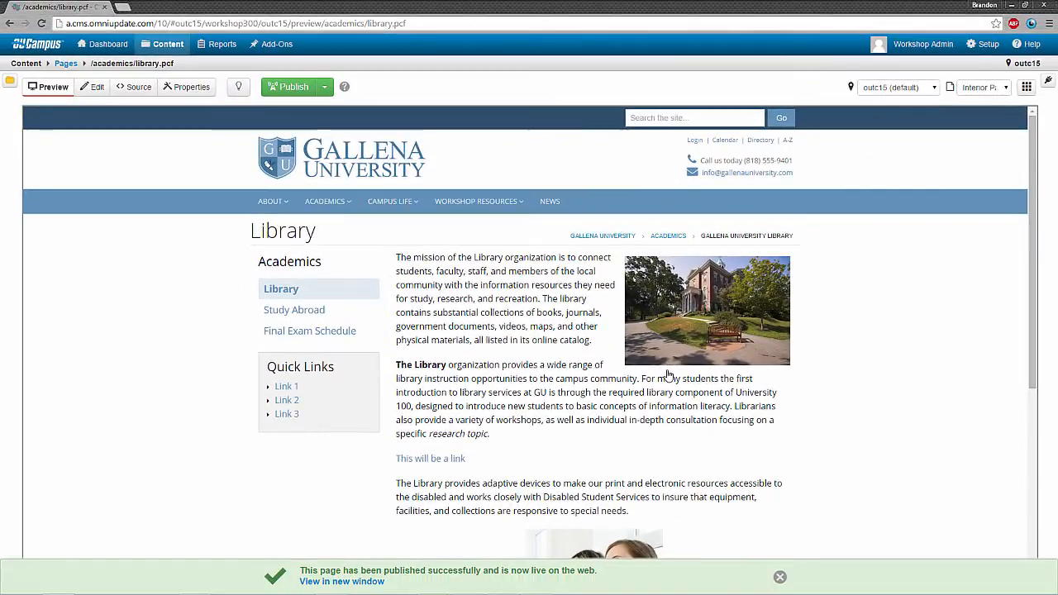
left_click(369, 582)
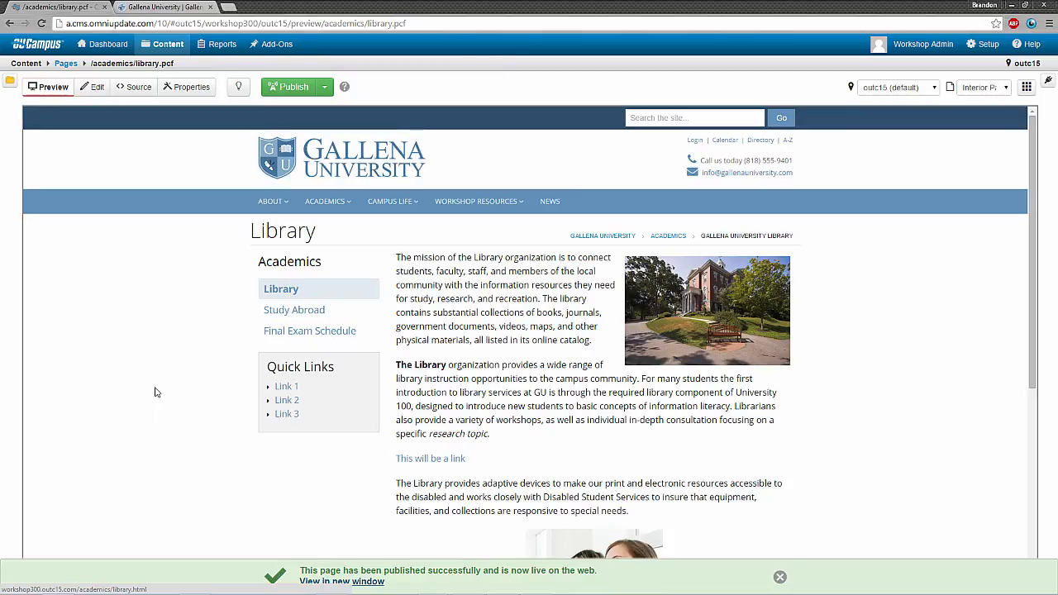
left_click(167, 7)
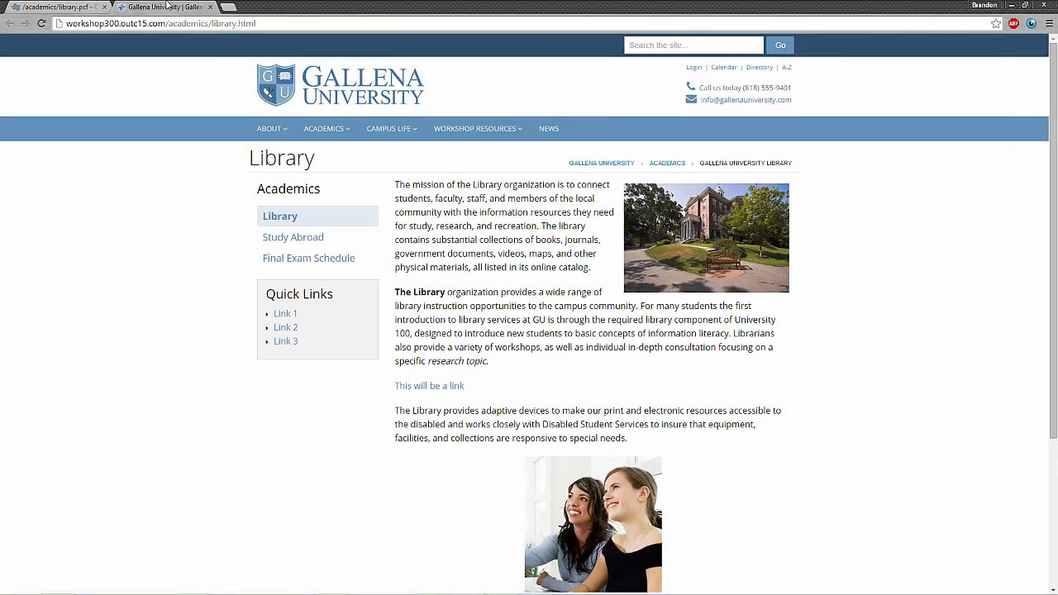